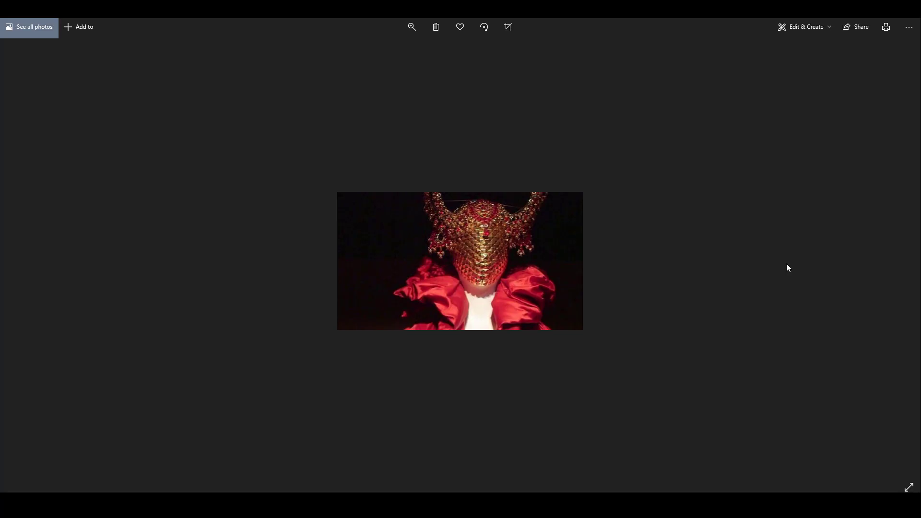
Browse the fashion reference photos to study the gowns, headpieces, feathered garments and ornamental embroidery.
left_click(896, 262)
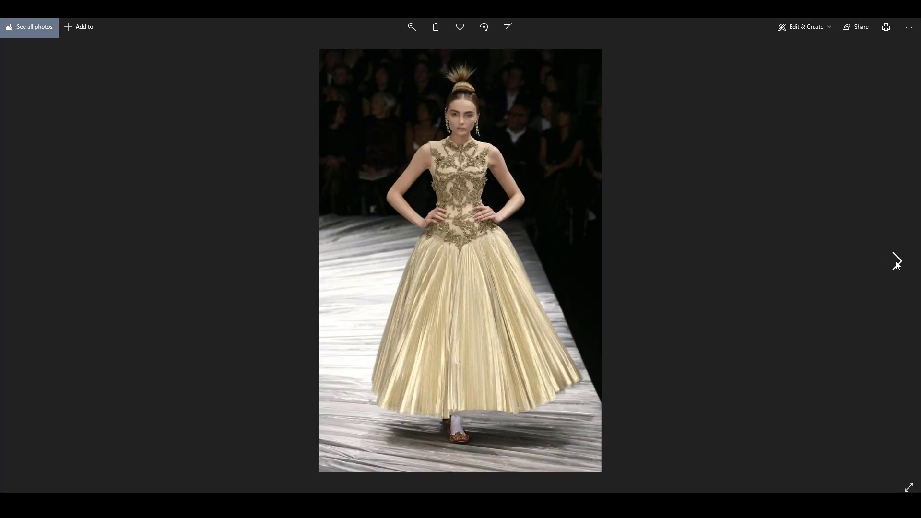
left_click(897, 262)
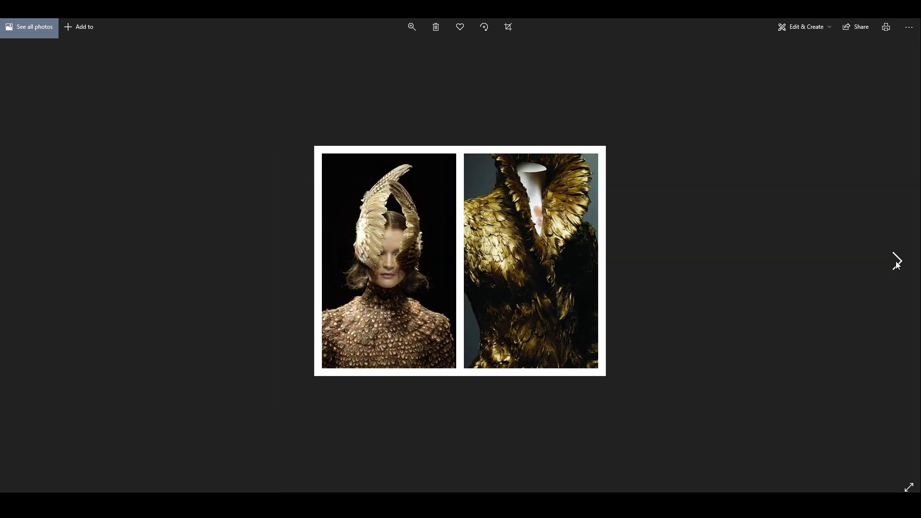
left_click(896, 262)
left_click(896, 262)
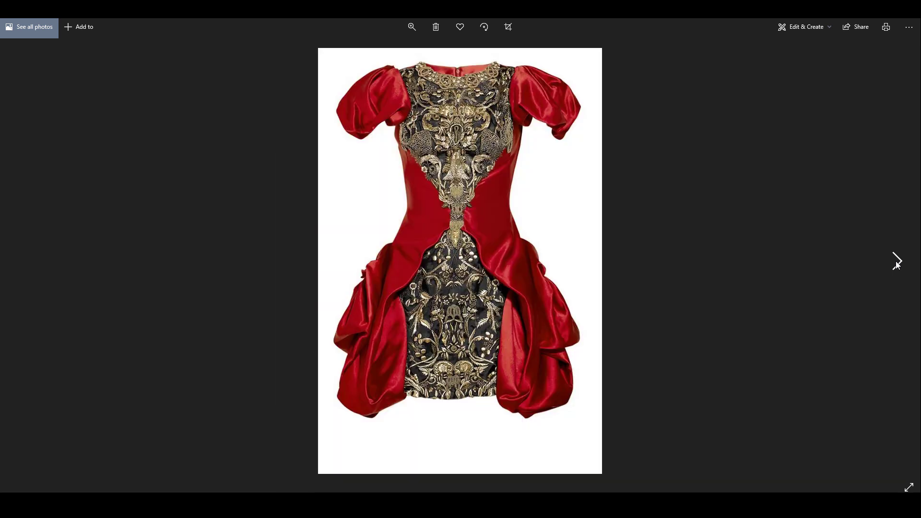
left_click(896, 262)
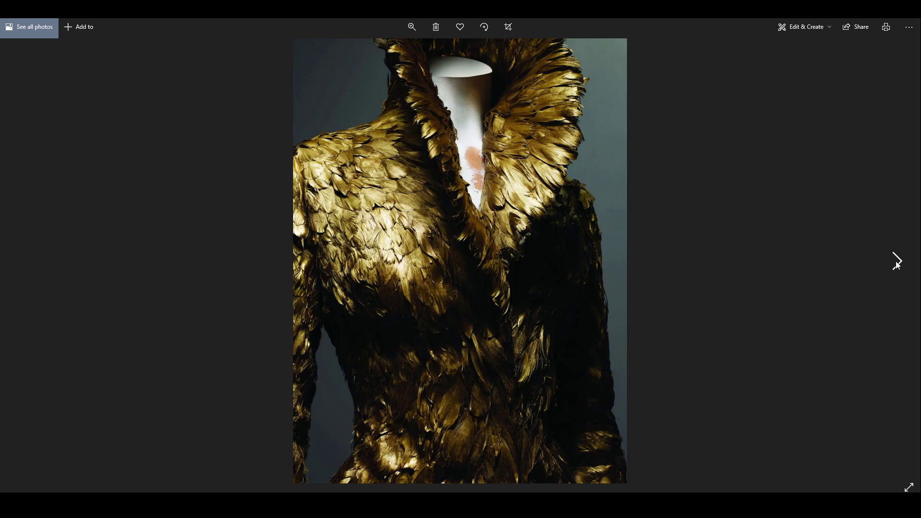
left_click(897, 262)
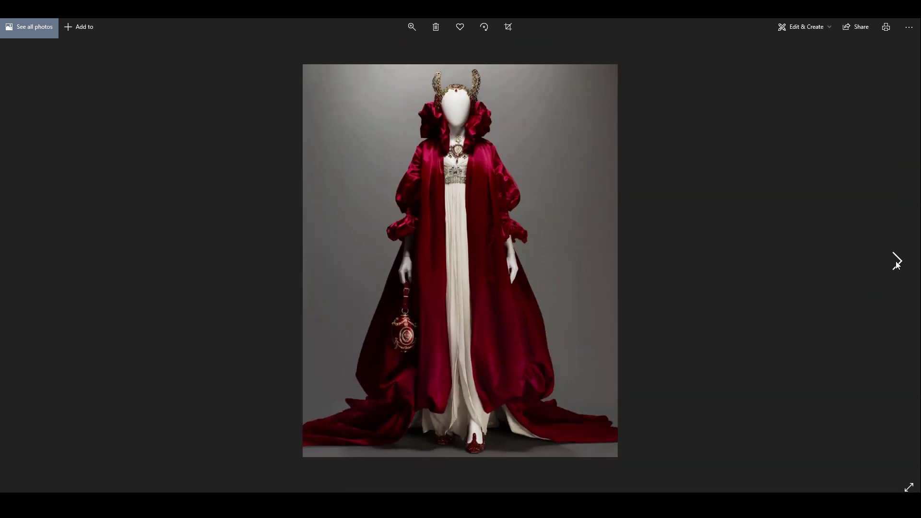
left_click(897, 262)
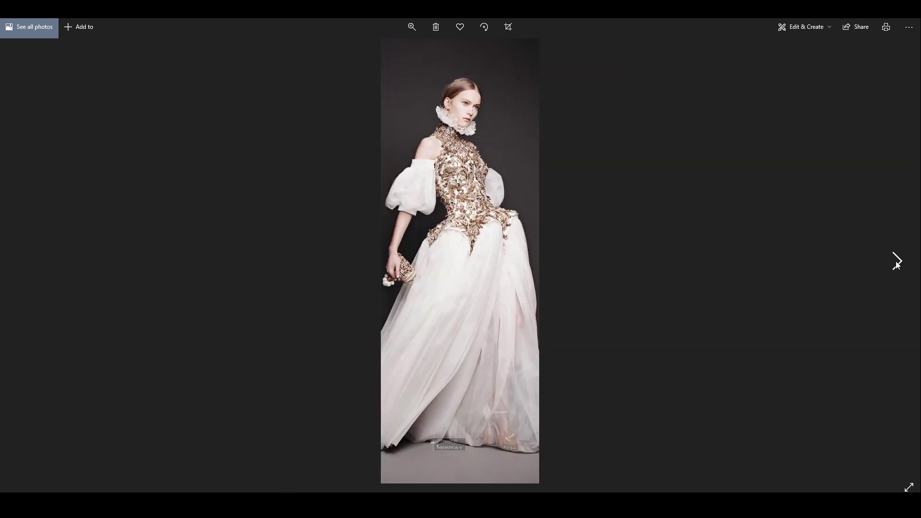
left_click(896, 262)
left_click(897, 262)
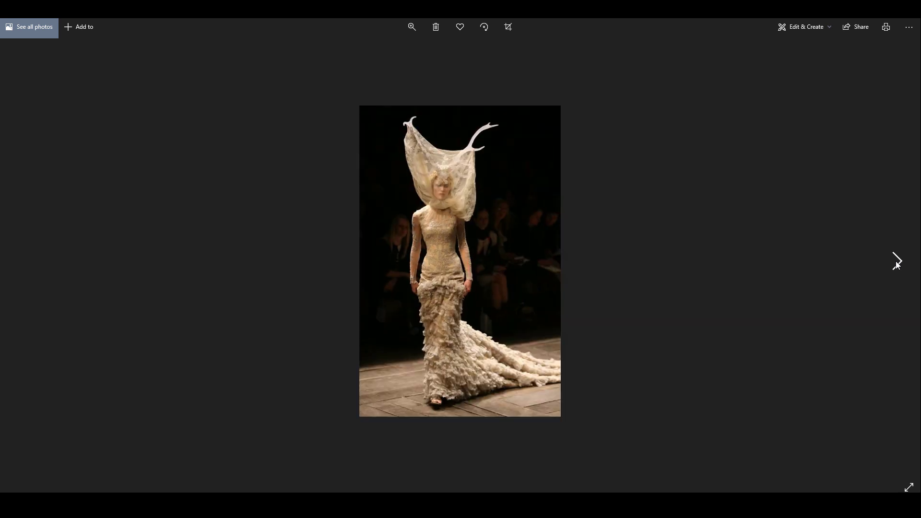
left_click(897, 262)
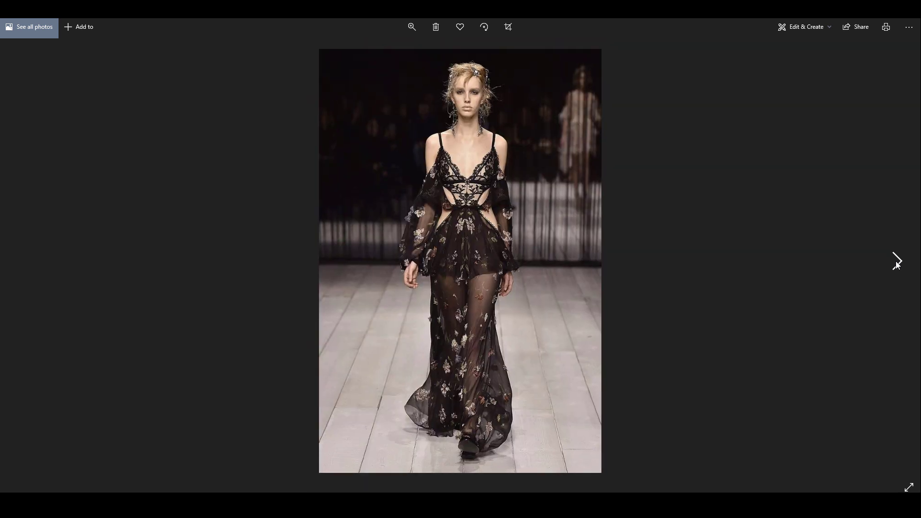
left_click(897, 262)
left_click(897, 262)
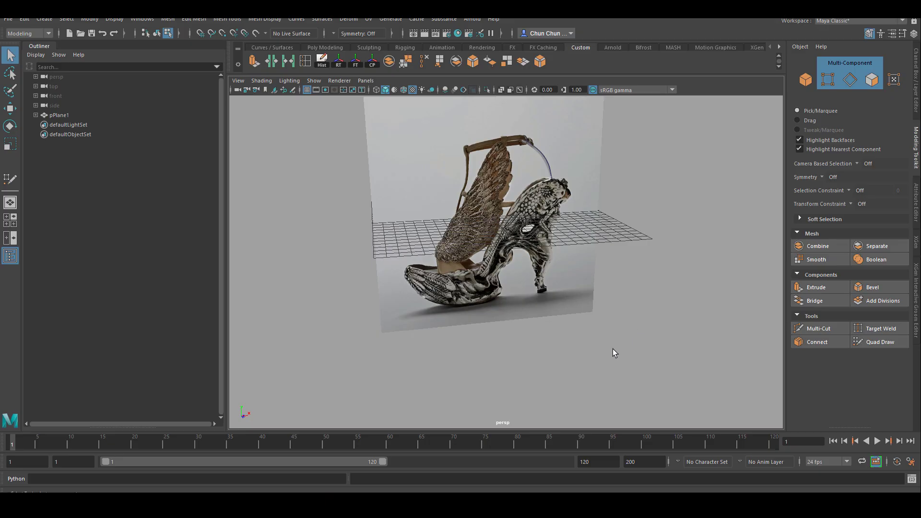
Switch to Maya, make the shoe reference plane a live surface and activate Quad Draw.
right_click_drag(613, 349, 592, 321, "alt")
left_click_drag(592, 321, 581, 259, "alt")
scroll(568, 197, "up", 5)
right_click_drag(551, 195, 587, 178)
right_click_drag(619, 259, 528, 202, "alt")
left_click(407, 175)
left_click(257, 33)
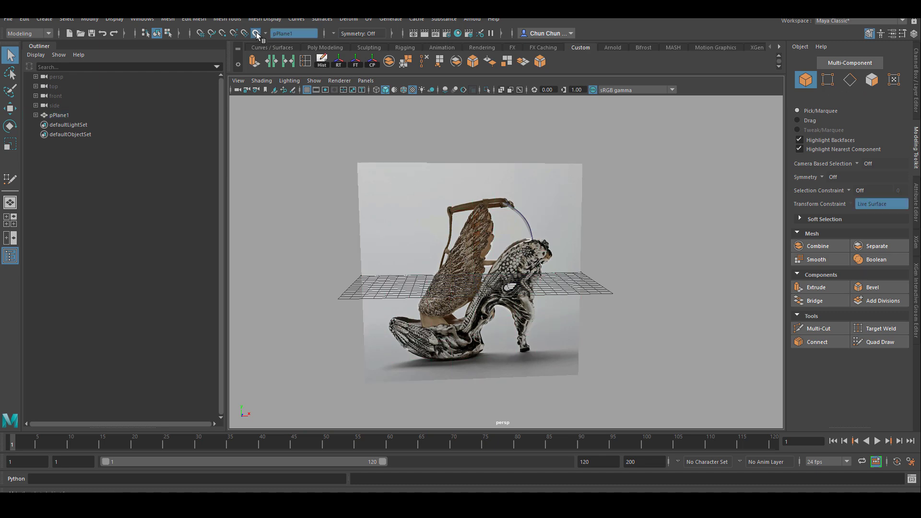
left_click(879, 342)
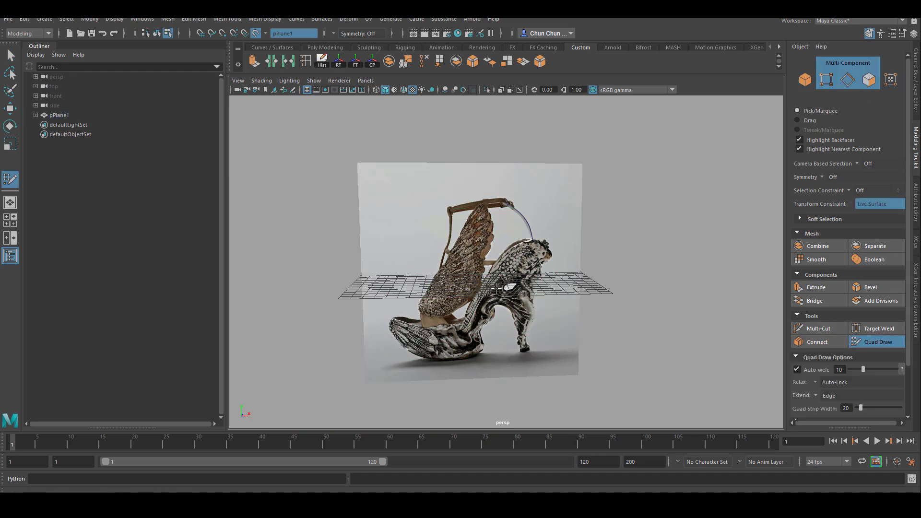
In the front view, draw a strip of four quads over the shoe's toe and front platform.
left_click(13, 221)
key("space")
right_click_drag(269, 259, 309, 264, "alt")
middle_click_drag(309, 264, 352, 253, "alt")
left_click(350, 291, "shift")
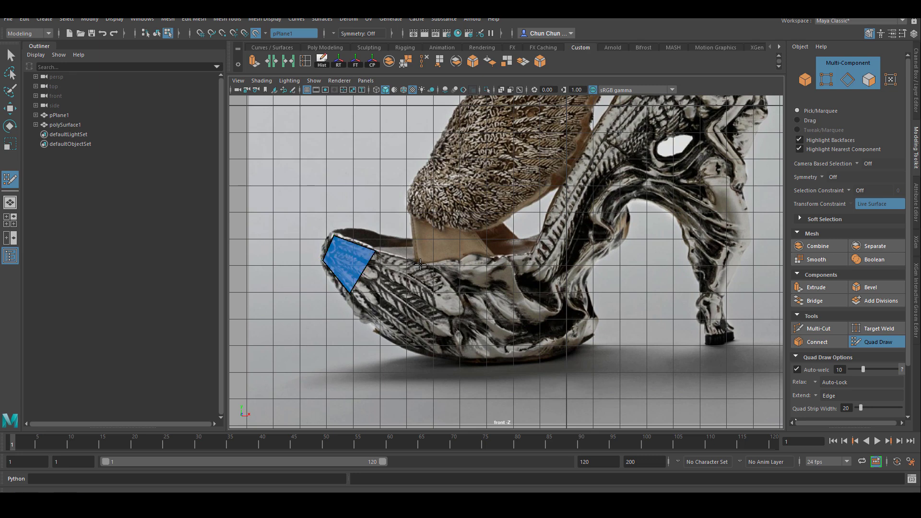
left_click(405, 298, "shift")
left_click(469, 309, "shift")
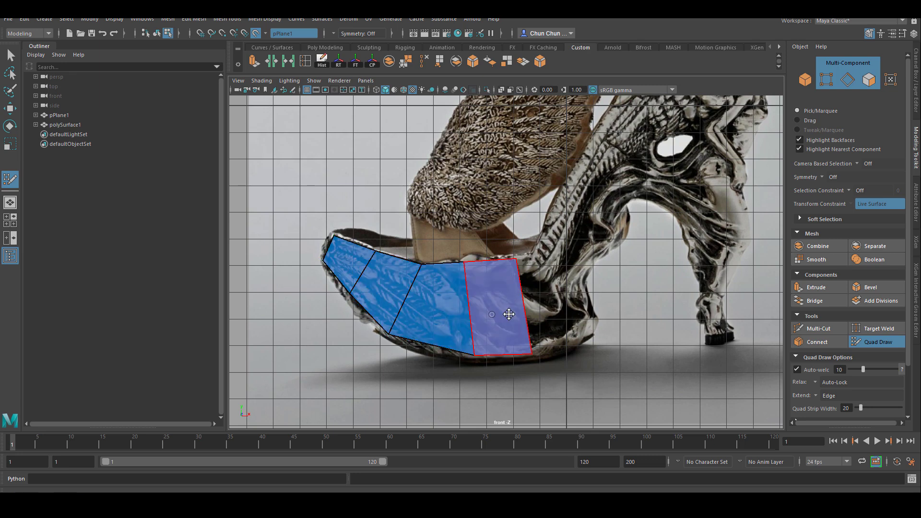
left_click(500, 304, "shift")
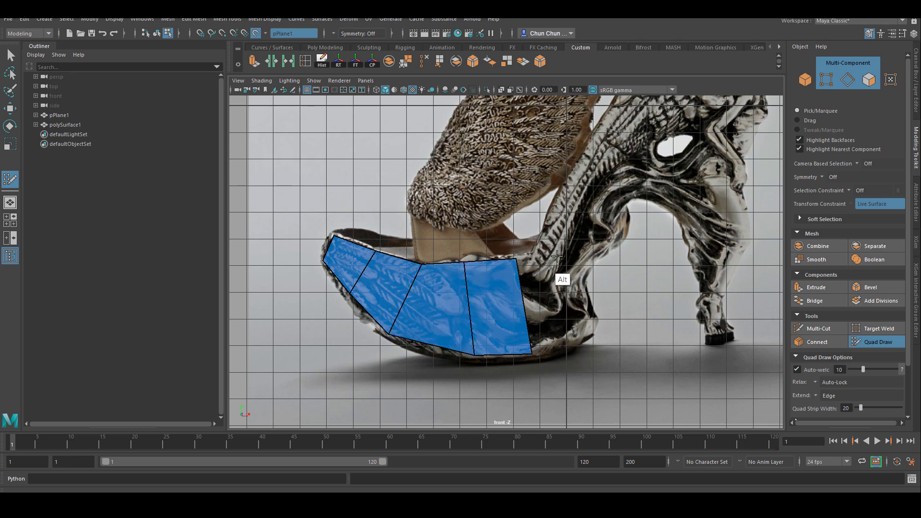
Extend the quad strip around the rear of the platform and up to the start of the arch.
left_click(593, 320, "shift")
left_click(589, 234, "shift")
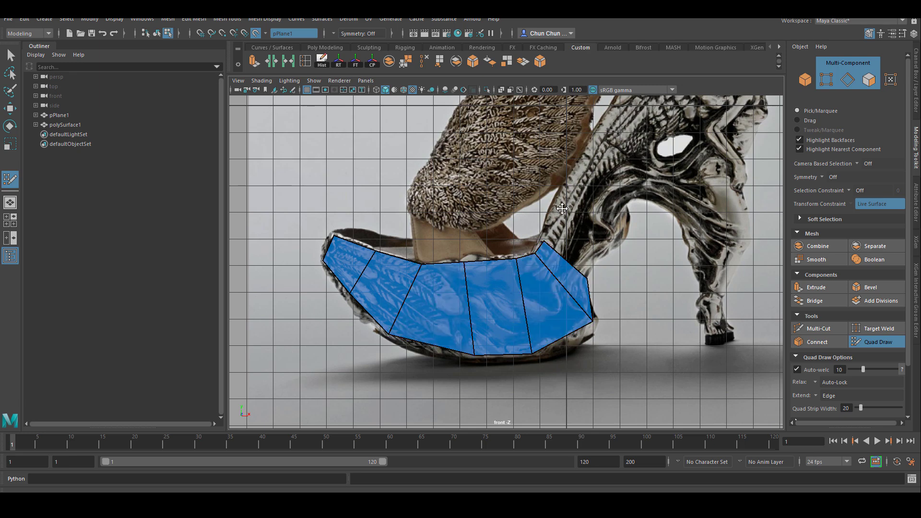
left_click(556, 205)
left_click(604, 252)
left_click(591, 241, "shift")
Continue the quad strip up along the shoe's arch and over the oval opening.
mouse_move(654, 208)
middle_mouse_down("alt")
mouse_move(591, 258)
mouse_move(500, 302)
middle_mouse_up("alt")
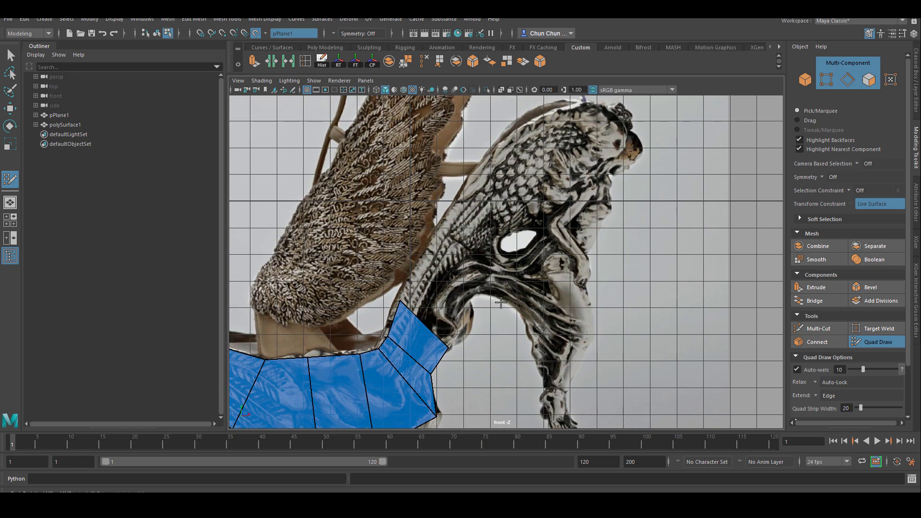
left_click(416, 272, "shift")
left_click(428, 254, "shift")
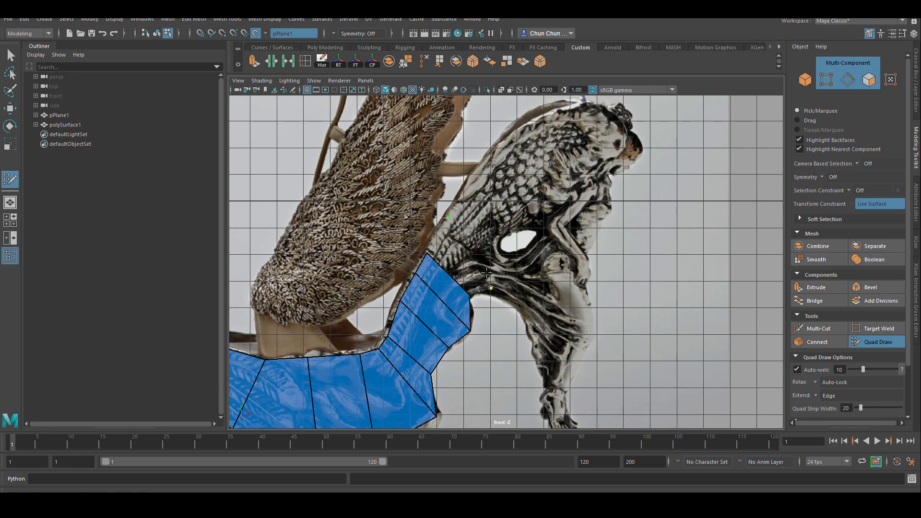
left_click(472, 265, "shift")
left_click(461, 199)
left_click(493, 244, "shift")
left_click(521, 224, "shift")
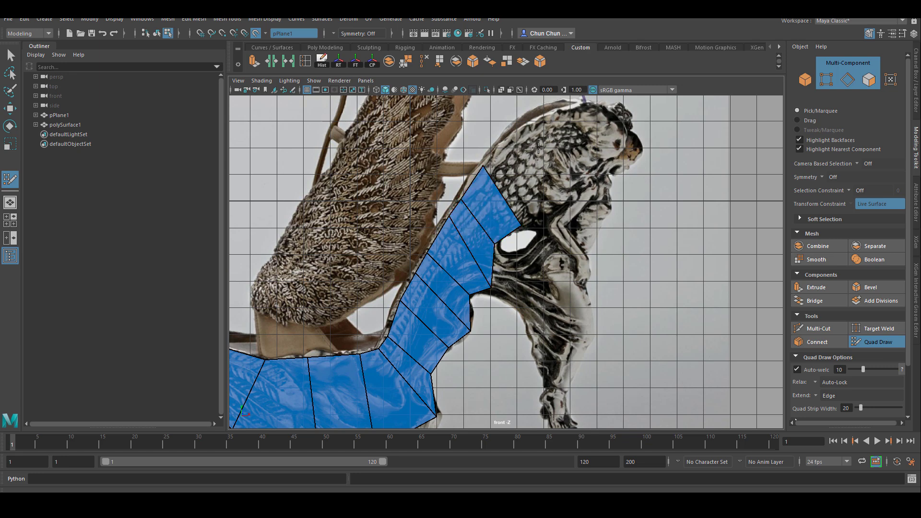
left_click(542, 220, "shift")
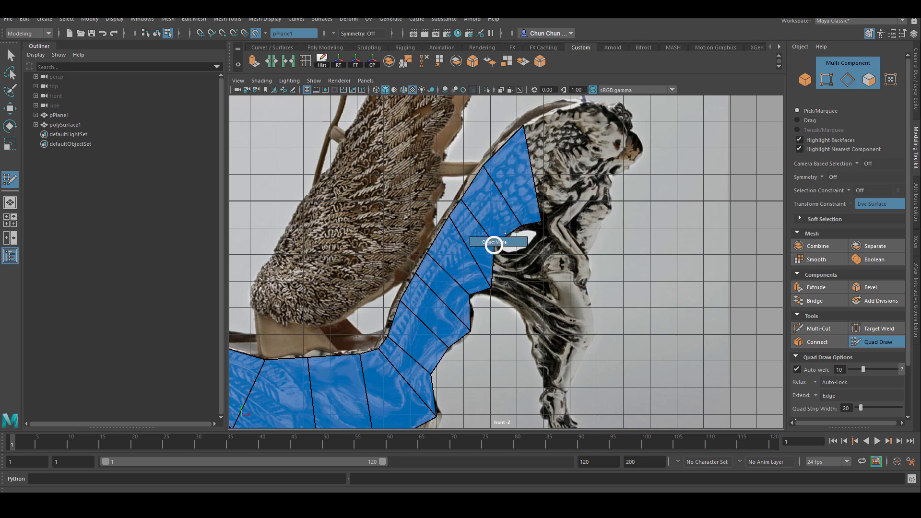
Add quads beneath the oval opening, leading toward the heel.
key("F8")
left_click(509, 281, "shift")
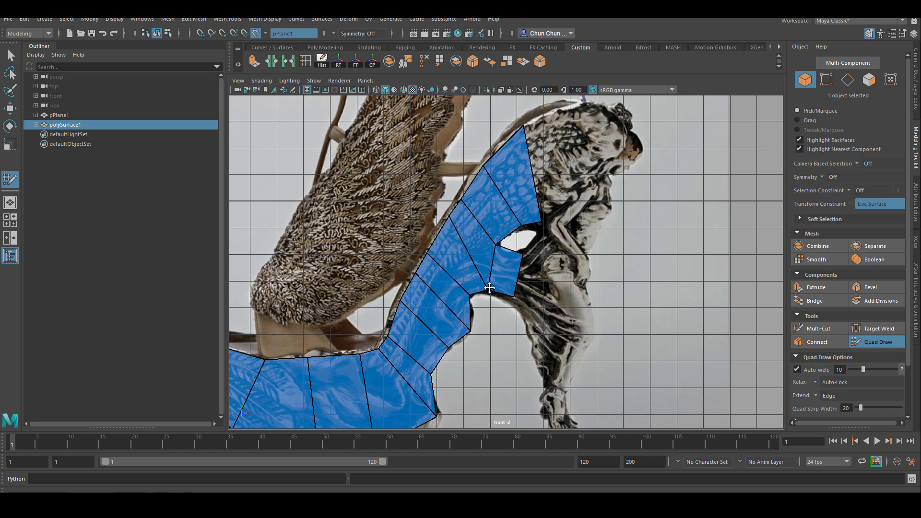
left_click(521, 280, "ctrl+shift")
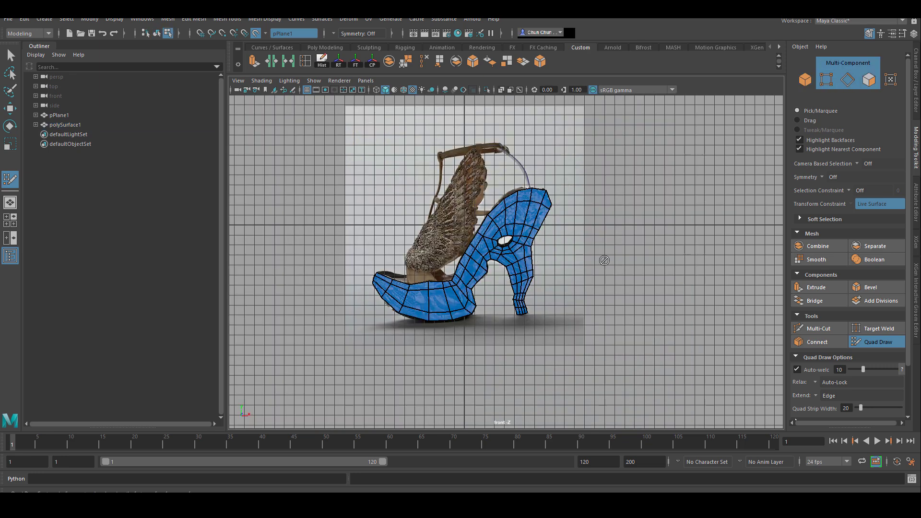
Leave Quad Draw, turn off the live surface and return to the perspective view.
scroll(492, 99, "down", 2)
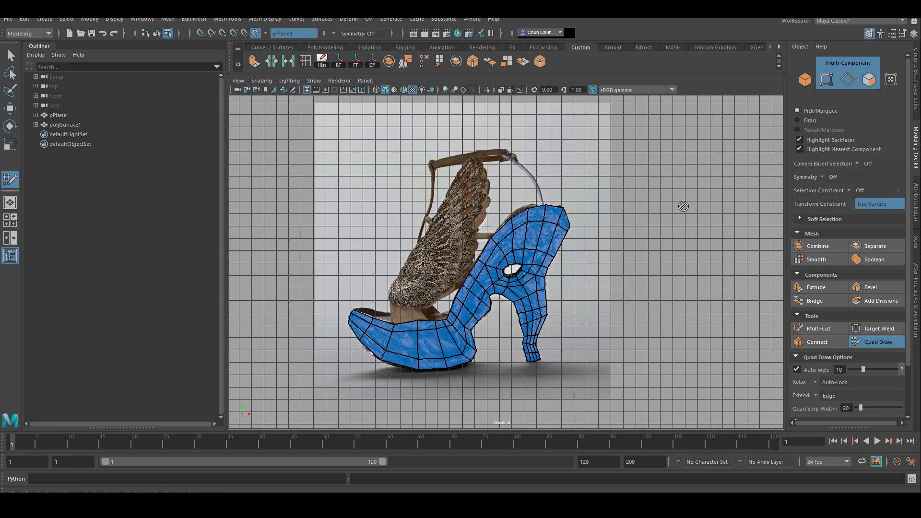
key("q")
left_click(255, 33)
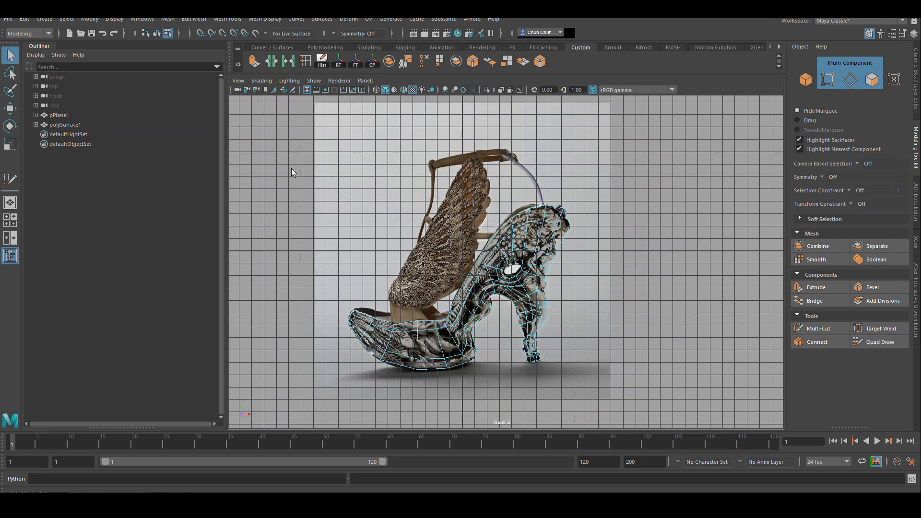
left_click(11, 204)
Move the shoe mesh about 3.18 units along Z off the reference plane and hide the plane.
right_click_drag(372, 168, 355, 152)
right_click_drag(563, 292, 461, 259, "alt")
left_click_drag(461, 259, 569, 232, "alt")
left_click(530, 236)
right_click_drag(560, 284, 617, 288, "alt")
key("w")
left_click_drag(576, 255, 530, 251)
left_click(458, 142)
key("ctrl+h")
Freeze and reset the shoe mesh's transforms and open the Duplicate Special options.
left_click(403, 289)
left_click(358, 65)
left_click(338, 65)
left_click(24, 19)
left_click(150, 178)
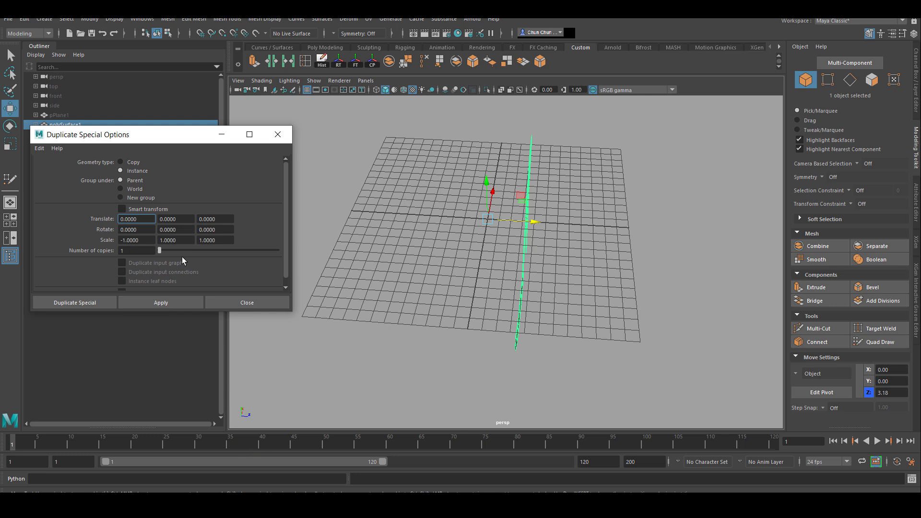
Try an instanced duplicate of the shoe half with scale 1, -1, 1 and undo it.
left_click_drag(259, 371, 270, 371, "alt")
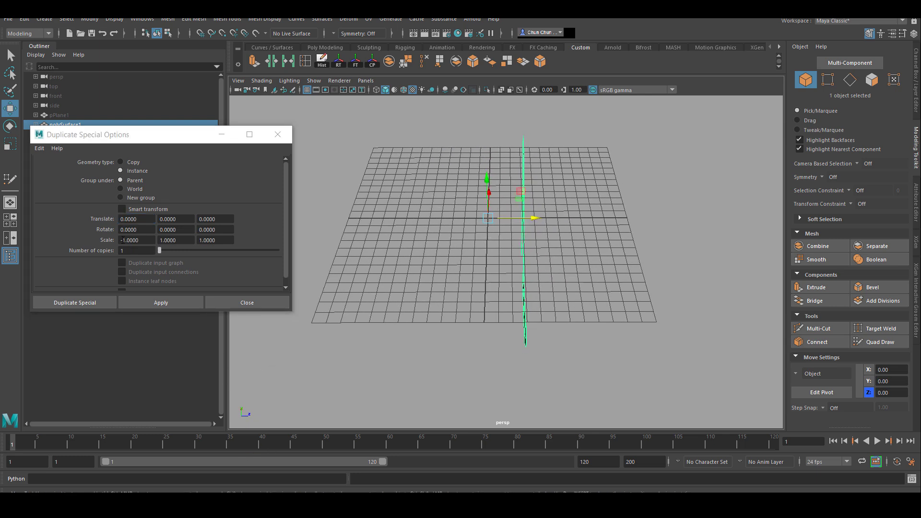
left_click(122, 240)
key("Delete")
left_click(159, 240)
type("-")
left_click(158, 302)
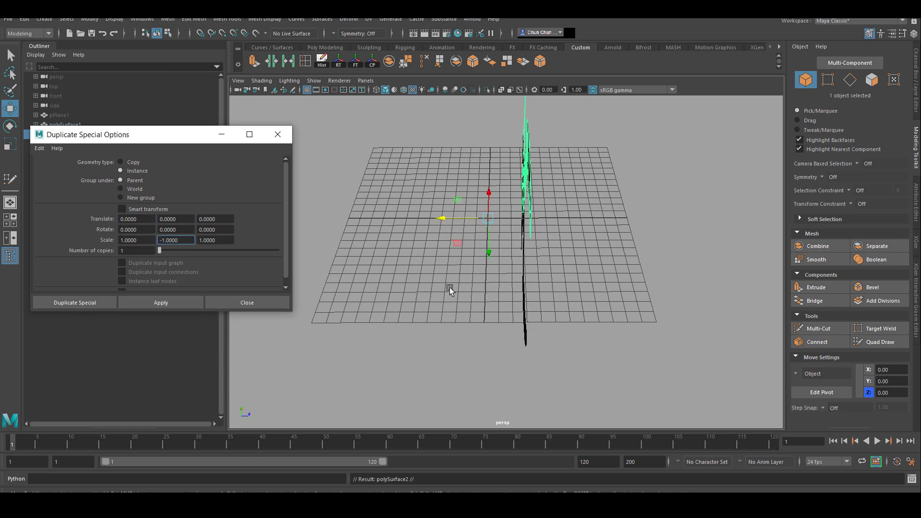
key("ctrl+z")
middle_click_drag(411, 256, 421, 255, "alt")
key("ctrl+z")
Create a test instance of the shoe half with the Z scale set to -1, and delete it.
left_click(199, 239)
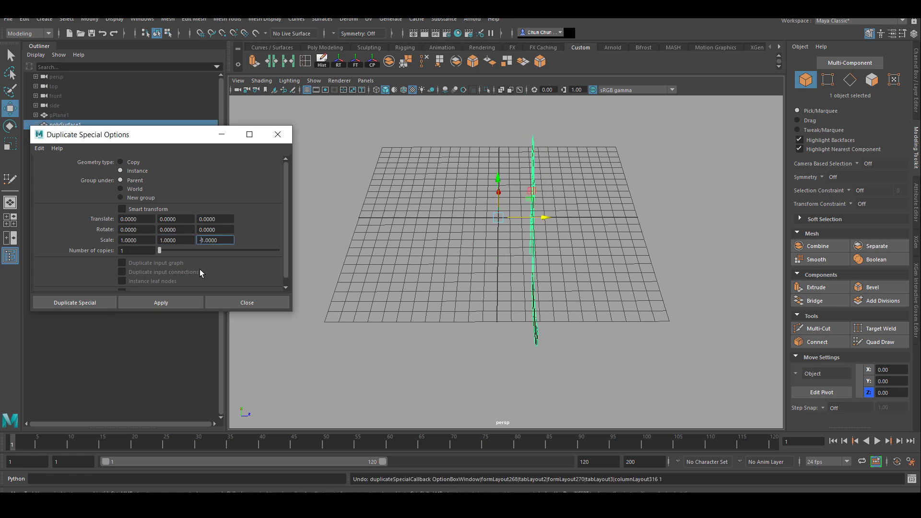
left_click(82, 303)
left_click_drag(448, 312, 492, 317, "alt")
key("Delete")
Shift the shoe half by -0.90 along Z and create its mirrored instance with Duplicate Special.
left_click(531, 268)
left_click_drag(532, 269, 503, 274, "alt")
left_click_drag(545, 220, 533, 220)
left_click(24, 18)
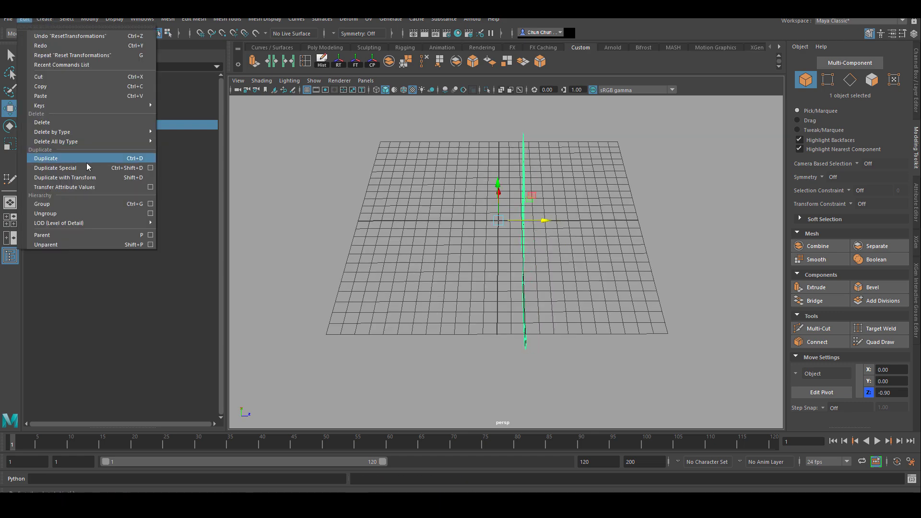
left_click(57, 168)
Combine the two shoe halves into one mesh and delete its history.
left_click_drag(576, 312, 399, 293, "alt")
left_click(485, 231, "shift")
left_click(389, 61)
left_click(321, 61)
Apply a lattice deformer with 5, 5, 2 divisions to the combined shoe.
left_click_drag(490, 240, 552, 266, "alt")
left_click(349, 19)
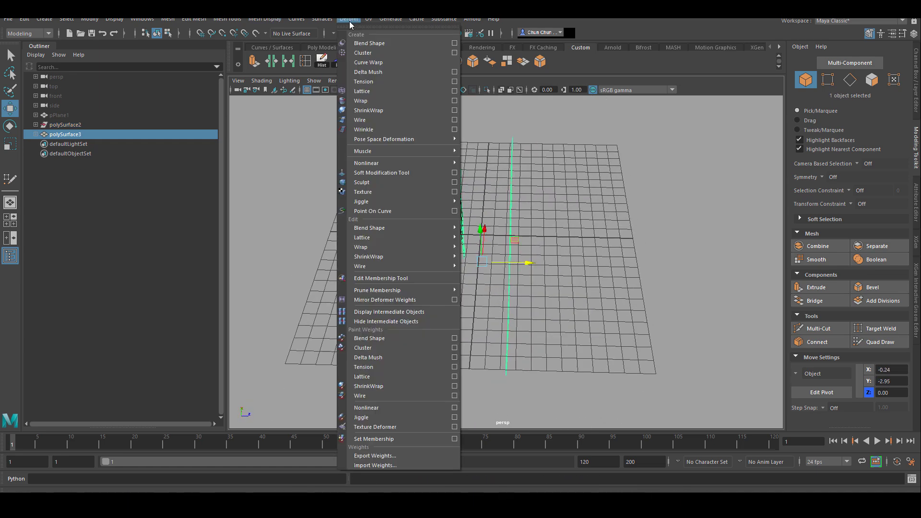
left_click(454, 92)
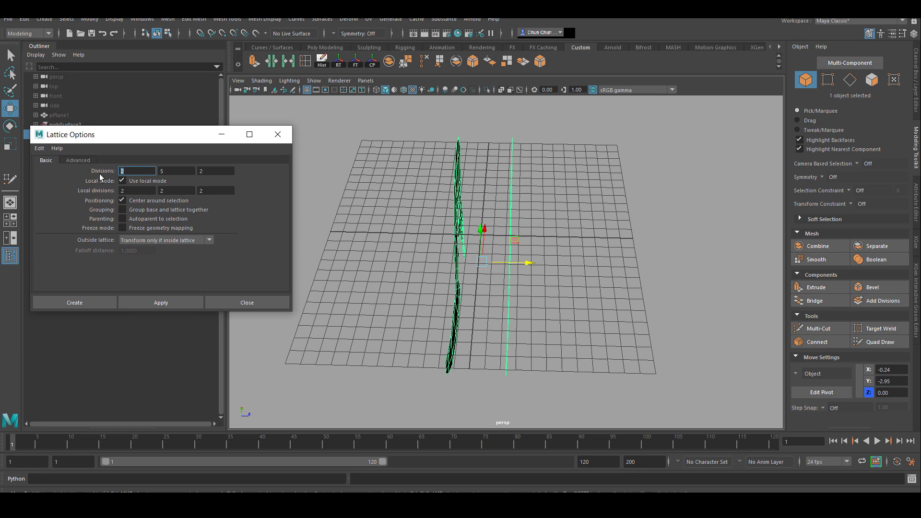
type("5")
left_click(146, 302)
left_click(247, 302)
Select the lattice points at the toe end and scale them inward to narrow the toe.
left_click_drag(374, 336, 435, 148, "alt")
right_click_drag(434, 148, 432, 117)
left_click_drag(373, 113, 453, 355)
left_click_drag(453, 356, 537, 358, "alt")
key("r")
left_click_drag(532, 302, 447, 300)
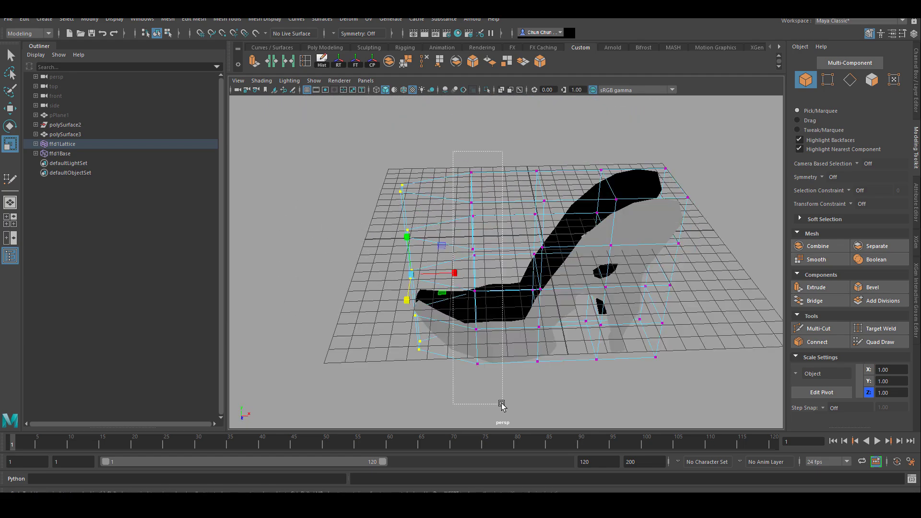
Select and scale further columns of lattice points to shape the shoe's width along its length.
left_click_drag(501, 395, 595, 268, "alt")
left_click_drag(650, 336, 514, 252)
left_click_drag(565, 269, 552, 287, "alt")
left_click_drag(540, 324, 516, 246)
left_click_drag(516, 246, 458, 159, "alt")
left_click_drag(488, 249, 596, 193, "alt")
Select the shoe mesh and delete its history to bake in the lattice deformation.
left_click(595, 193)
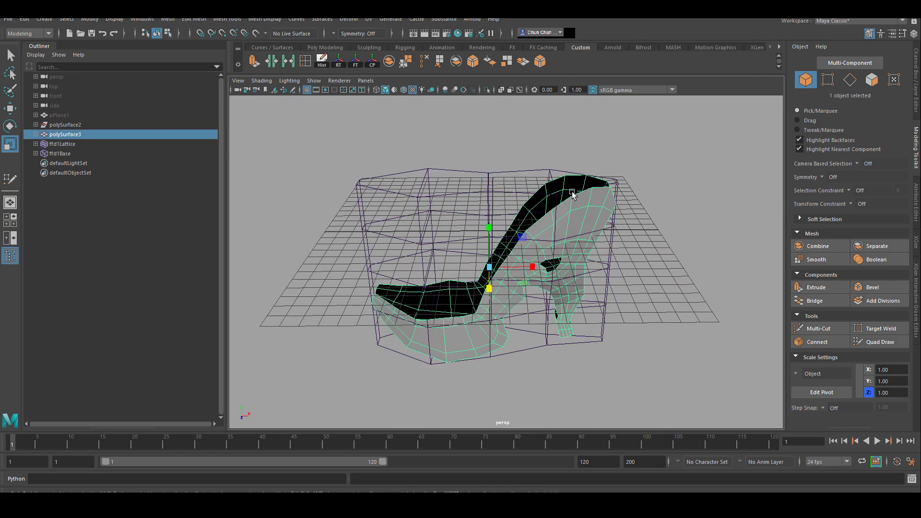
left_click(322, 63)
left_click_drag(494, 288, 487, 269, "alt")
left_click(467, 274)
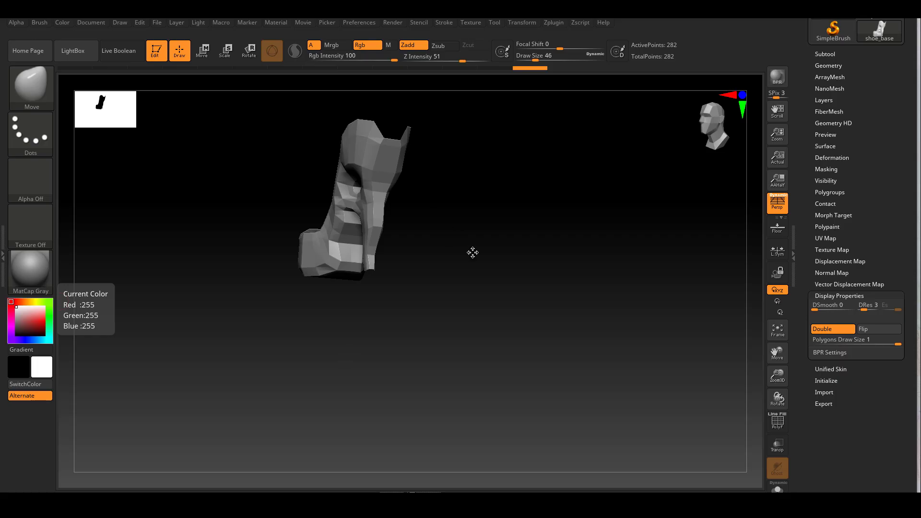
In ZBrush, turn to the underside of shoe_base and choose the Move Topological brush with the FreeHand stroke.
mouse_move(472, 252)
left_mouse_down()
mouse_move(473, 313)
mouse_move(508, 309)
mouse_move(522, 269)
mouse_move(223, 248)
mouse_move(452, 298)
mouse_move(499, 321)
mouse_move(476, 309)
mouse_move(421, 205)
left_mouse_up()
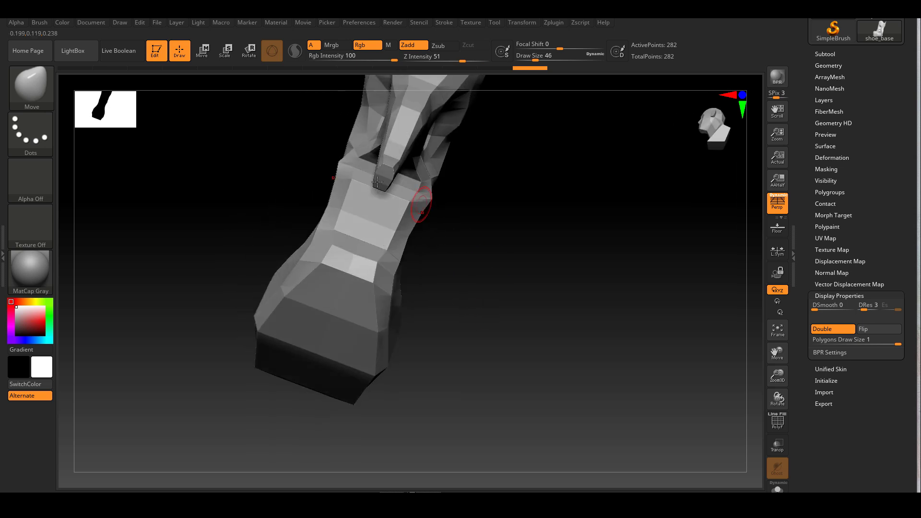
left_click(30, 134)
left_click(174, 135)
key("b")
key("m")
key("t")
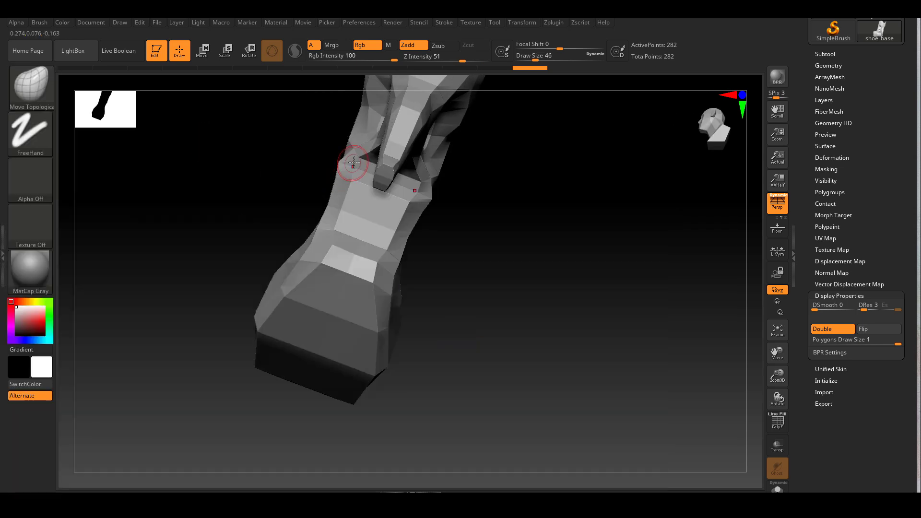
Reshape the sole and arch edges on the shoe's underside with Move Topological strokes.
mouse_move(349, 160)
left_mouse_down()
mouse_move(304, 189)
mouse_move(380, 206)
mouse_move(380, 213)
left_mouse_up()
left_click_drag(553, 292, 416, 211)
mouse_move(461, 244)
left_mouse_down()
mouse_move(516, 288)
mouse_move(345, 259)
left_mouse_up()
key("space")
left_click_drag(360, 206, 366, 207)
mouse_move(504, 255)
left_mouse_down()
mouse_move(379, 236)
mouse_move(516, 286)
mouse_move(329, 251)
mouse_move(510, 329)
left_mouse_up()
left_click_drag(326, 362, 327, 354)
left_click_drag(480, 336, 324, 302)
mouse_move(342, 401)
left_mouse_down()
mouse_move(341, 333)
mouse_move(318, 336)
left_mouse_up()
Adjust the brush size and nudge the shoe body's side and arch points into a cleaner shape.
key("space")
right_click_drag(318, 337, 339, 302, "alt")
mouse_move(275, 335)
right_mouse_down()
mouse_move(275, 318)
mouse_move(240, 333)
right_mouse_up()
key("space")
mouse_move(244, 331)
left_mouse_down()
mouse_move(233, 330)
mouse_move(405, 364)
mouse_move(518, 282)
mouse_move(462, 269)
mouse_move(458, 291)
mouse_move(243, 237)
mouse_move(456, 308)
mouse_move(494, 206)
left_mouse_up()
key("space")
left_click_drag(396, 246, 401, 245)
left_click_drag(372, 278, 374, 279)
mouse_move(427, 226)
left_mouse_down()
mouse_move(499, 226)
mouse_move(418, 214)
left_mouse_up()
left_click_drag(350, 199, 361, 202)
left_click_drag(465, 224, 576, 216)
mouse_move(373, 173)
left_mouse_down()
mouse_move(436, 183)
mouse_move(371, 220)
mouse_move(427, 214)
mouse_move(407, 233)
left_mouse_up()
Set the draw size to 77 and reshape the faces around the opening between the heel and the arch.
key("space")
left_click_drag(469, 232, 483, 228, "alt")
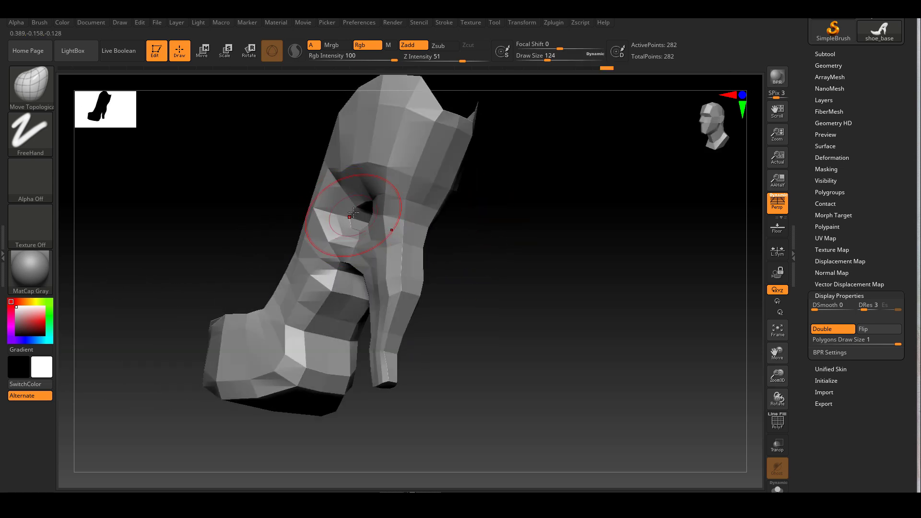
key("space")
mouse_move(354, 216)
left_mouse_down()
mouse_move(343, 216)
mouse_move(360, 220)
left_mouse_up()
mouse_move(468, 235)
left_mouse_down()
mouse_move(523, 255)
mouse_move(467, 235)
left_mouse_up()
left_click_drag(531, 241, 512, 231)
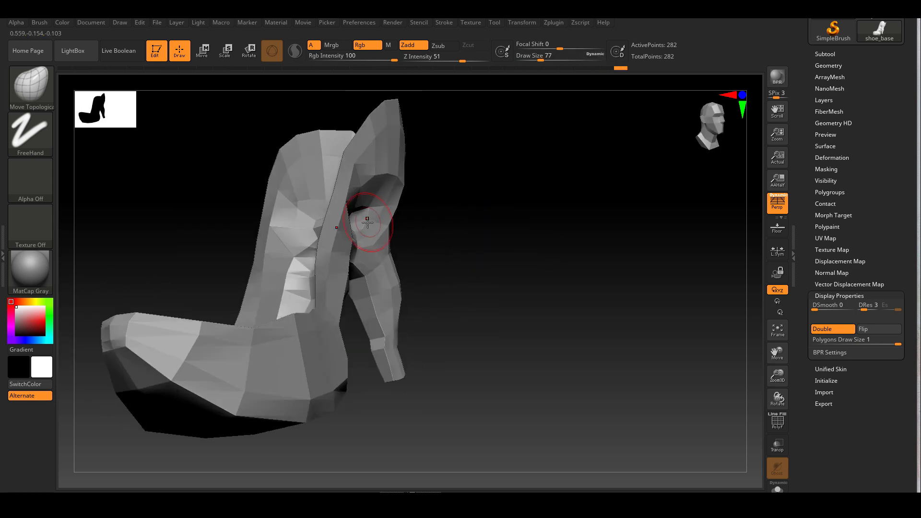
left_click_drag(368, 223, 374, 224)
left_click_drag(454, 231, 403, 240)
mouse_move(508, 234)
left_mouse_down()
mouse_move(503, 209)
mouse_move(487, 214)
mouse_move(452, 285)
left_mouse_up()
Set the draw size to 51 and adjust the rim at the back of the shoe, checking it from behind.
key("space")
left_click_drag(365, 199, 357, 199)
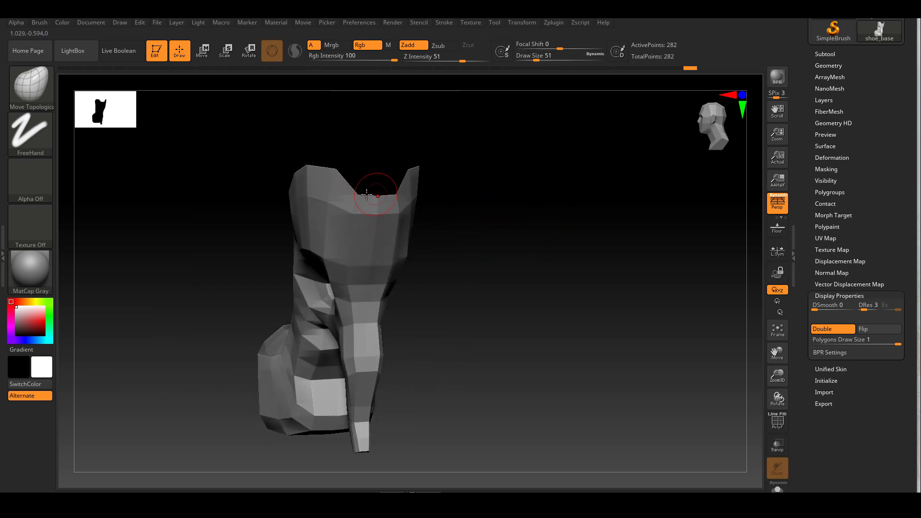
left_click_drag(530, 226, 499, 226, "shift")
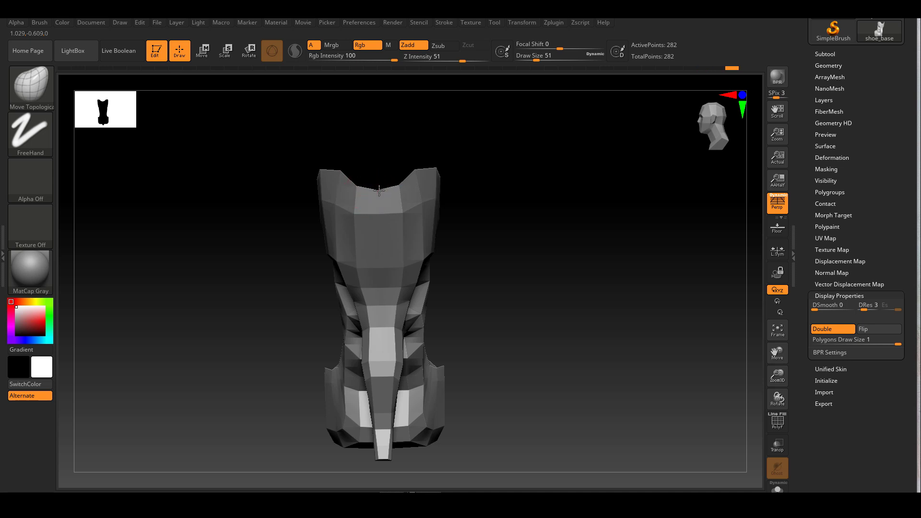
mouse_move(477, 212)
left_mouse_down()
mouse_move(556, 243)
mouse_move(592, 318)
mouse_move(589, 274)
left_mouse_up()
Resize the brush and refine the contour of the heel column with short Move Topological strokes.
key("space")
left_click_drag(393, 251, 405, 251)
mouse_move(404, 299)
left_mouse_down()
mouse_move(336, 300)
mouse_move(386, 302)
left_mouse_up()
mouse_move(616, 297)
left_mouse_down()
mouse_move(578, 295)
mouse_move(619, 295)
left_mouse_up()
left_click_drag(401, 372, 480, 355)
key("space")
left_click_drag(391, 282, 392, 285)
left_click_drag(437, 310, 549, 294)
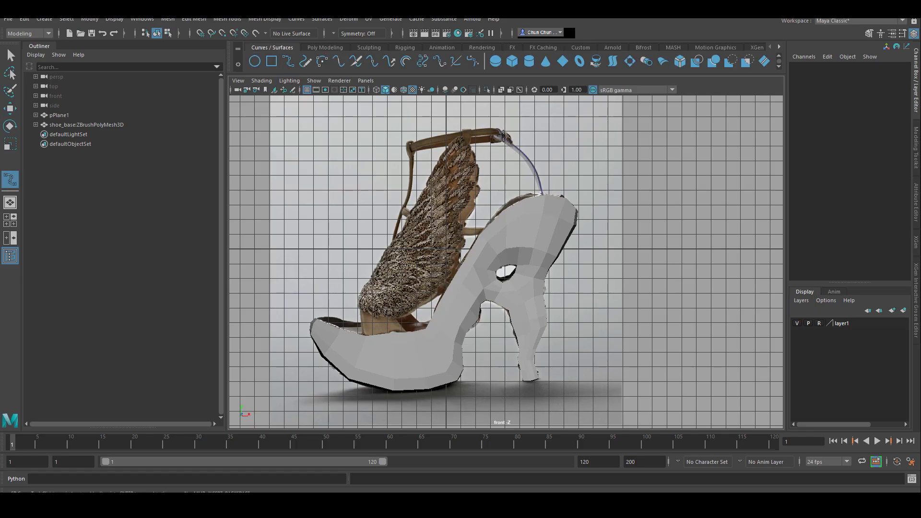
In Maya, finish the curve along the rear ankle strap and trace another down the front strap to the wing's base.
key("Return")
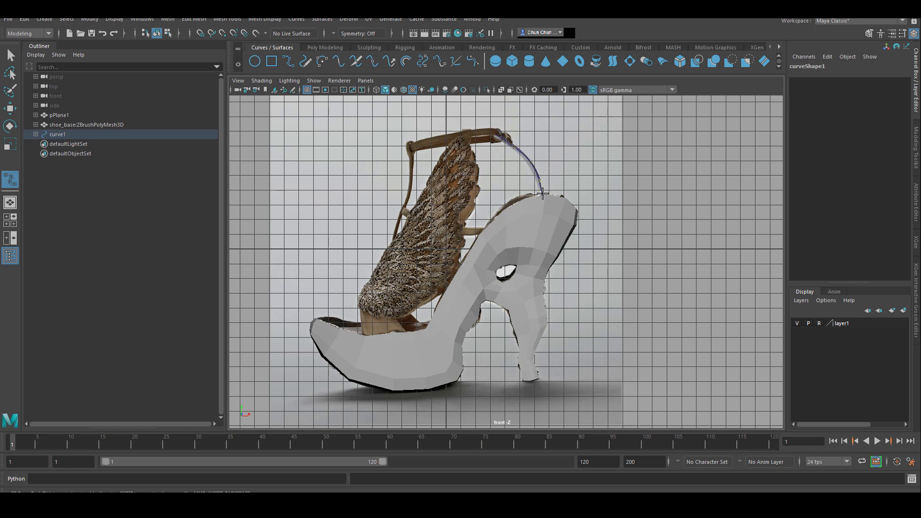
key("w")
key("y")
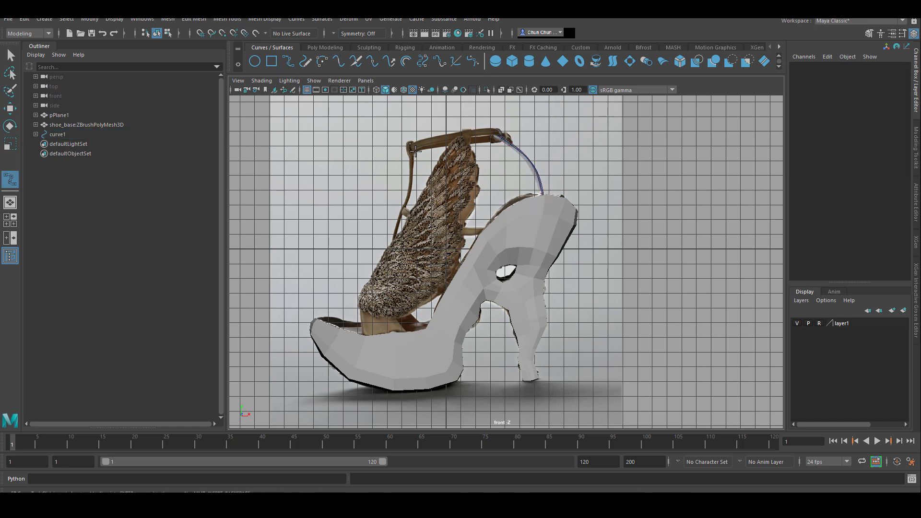
left_click(411, 143)
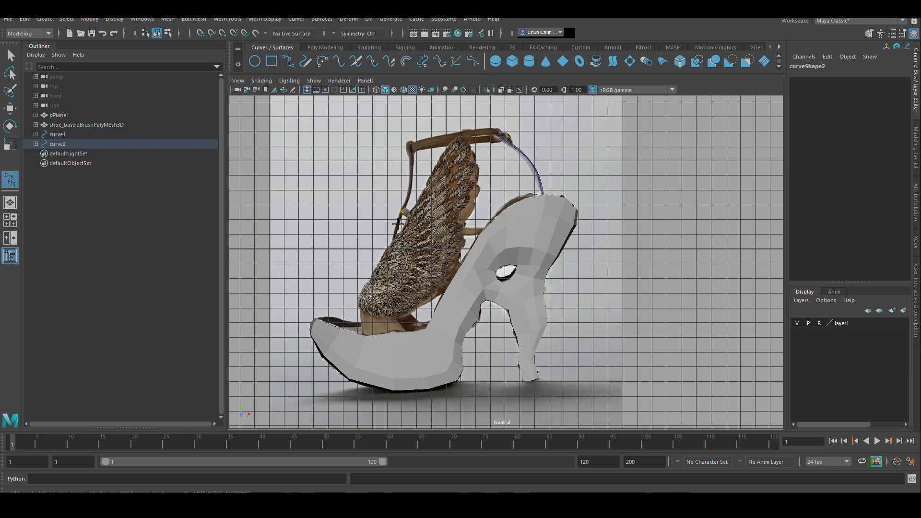
left_click(391, 249)
key("w")
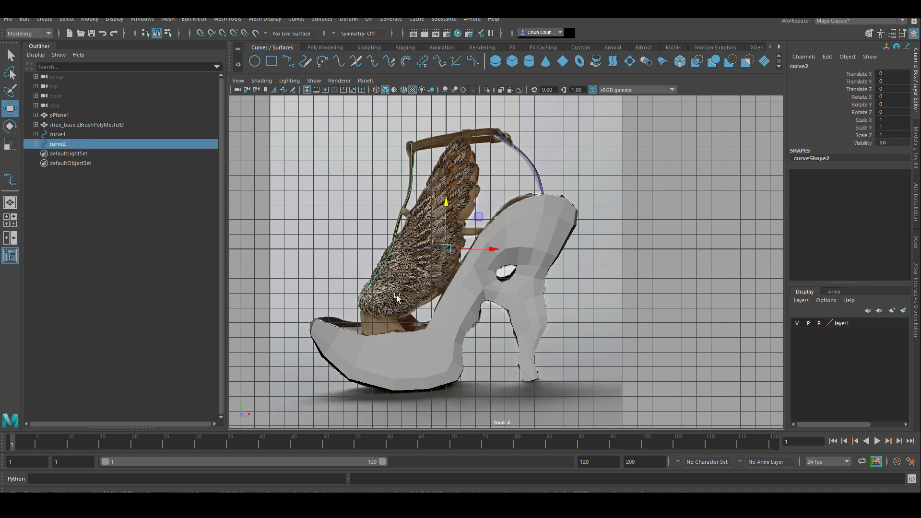
Trace a curve along the horizontal crossbar behind the wing, from the front strap to the shoe's upper edge.
middle_click_drag(428, 219, 419, 257, "alt")
scroll(475, 172, "up", 2)
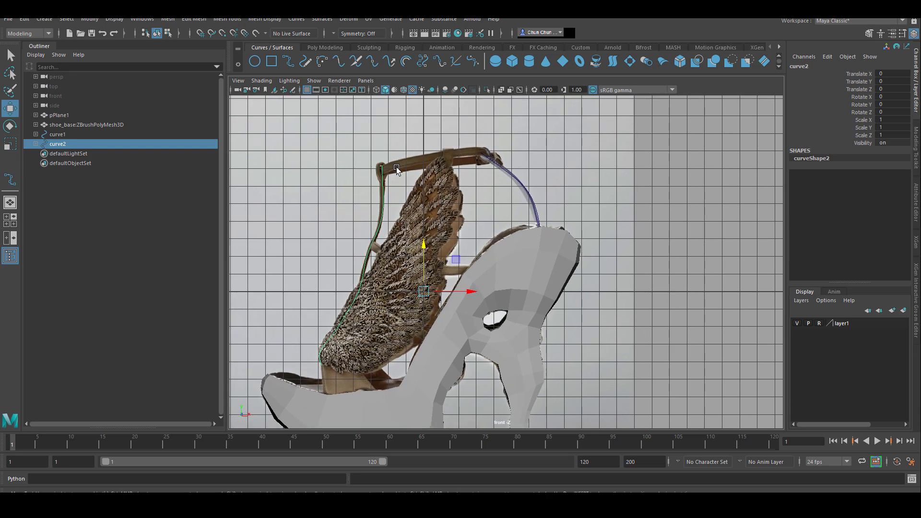
left_click(288, 61)
left_click(372, 249)
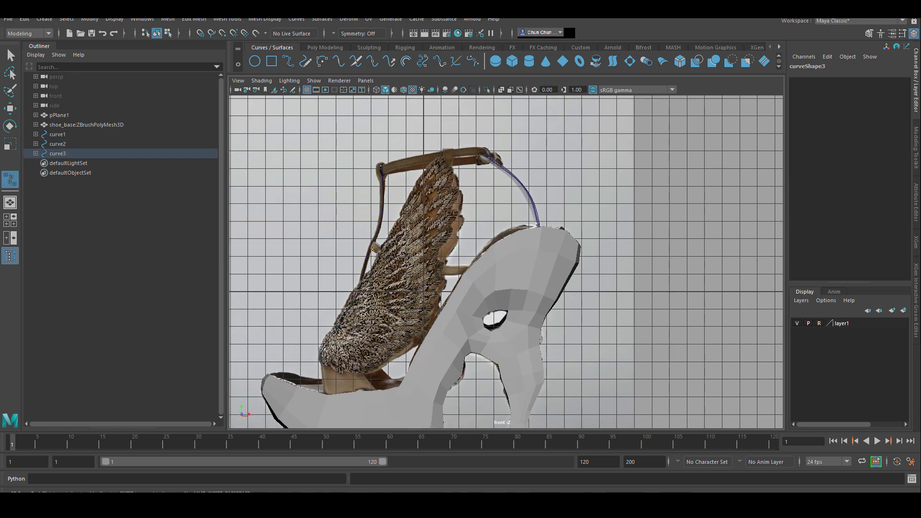
left_click(461, 274)
key("w")
Trace a curve along the upper ankle strap from its front corner to the rear buckle.
left_click(288, 62)
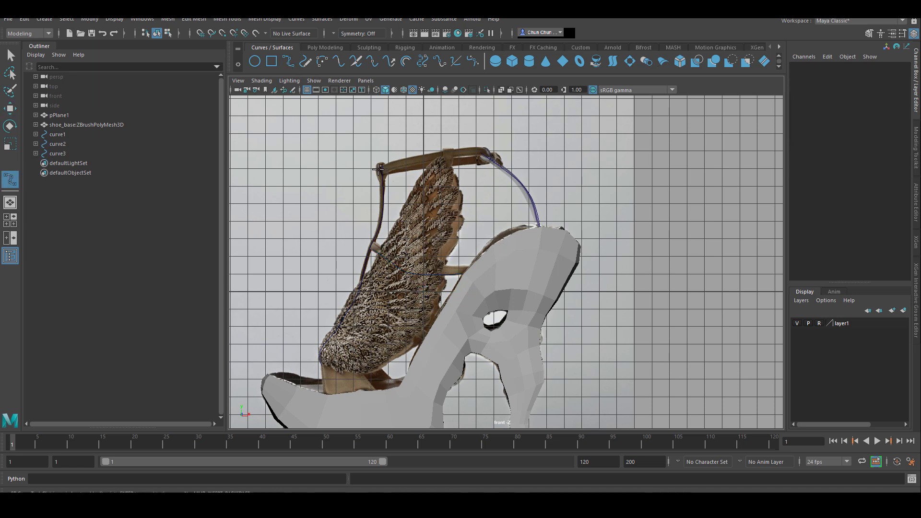
left_click(379, 169)
left_click(444, 152)
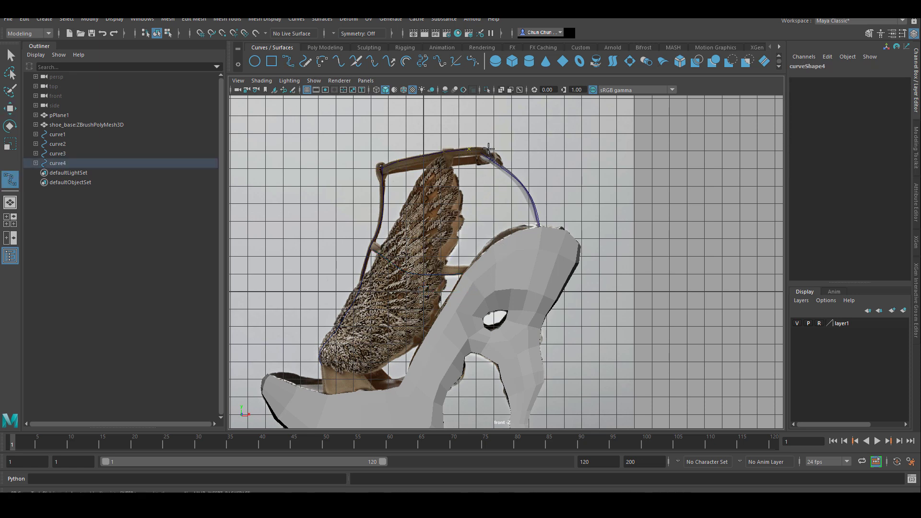
key("w")
Examine the traced strap curves against the reference and shoe in the front and perspective views.
middle_click_drag(481, 284, 496, 232, "alt")
right_click_drag(409, 293, 439, 321, "alt")
middle_click_drag(438, 321, 423, 286, "alt")
right_click_drag(423, 286, 424, 253, "alt")
middle_click_drag(423, 253, 457, 284, "alt")
right_click_drag(456, 284, 427, 259, "alt")
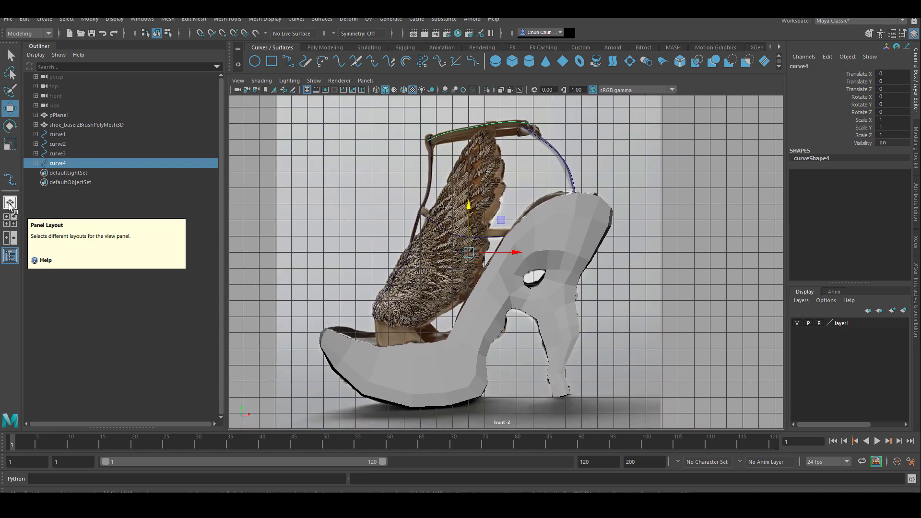
left_click(11, 203)
left_click_drag(461, 274, 494, 283, "alt")
right_click_drag(494, 284, 549, 236, "alt")
left_click_drag(549, 237, 558, 243, "alt")
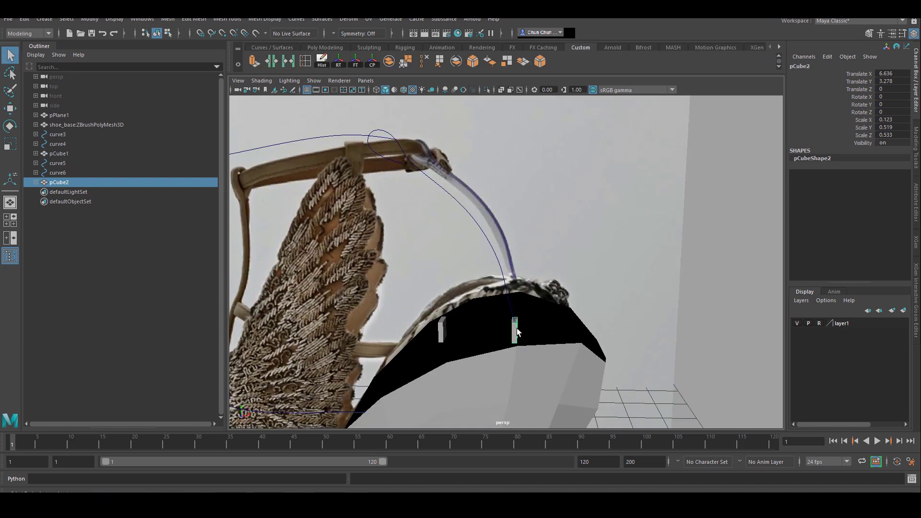
Extrude the top face of the small cube at the heel seat along the rear strap curve.
right_click_drag(517, 329, 461, 355, "alt")
middle_click_drag(460, 355, 444, 361, "alt")
right_click_drag(445, 361, 523, 395, "alt")
middle_click_drag(523, 395, 543, 348, "alt")
right_click_drag(543, 348, 576, 336, "alt")
right_click_drag(496, 272, 500, 304)
right_click_drag(497, 341, 497, 270)
left_click(497, 341)
right_click_drag(466, 232, 335, 240)
left_click(499, 343)
left_click(471, 238, "shift")
left_click(252, 65)
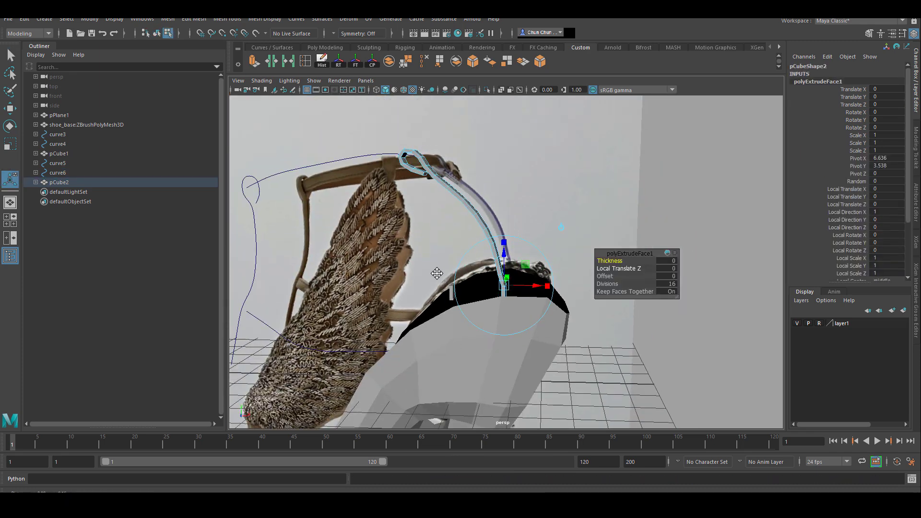
Adjust the division count of the rear strap extrusion and return the mesh to object mode.
middle_click_drag(436, 273, 451, 304, "alt")
right_click_drag(452, 303, 566, 304, "alt")
left_click_drag(607, 284, 621, 284)
left_click_drag(461, 316, 468, 340, "alt")
middle_click_drag(468, 341, 508, 274, "alt")
right_click(494, 292)
right_click_drag(494, 292, 542, 214)
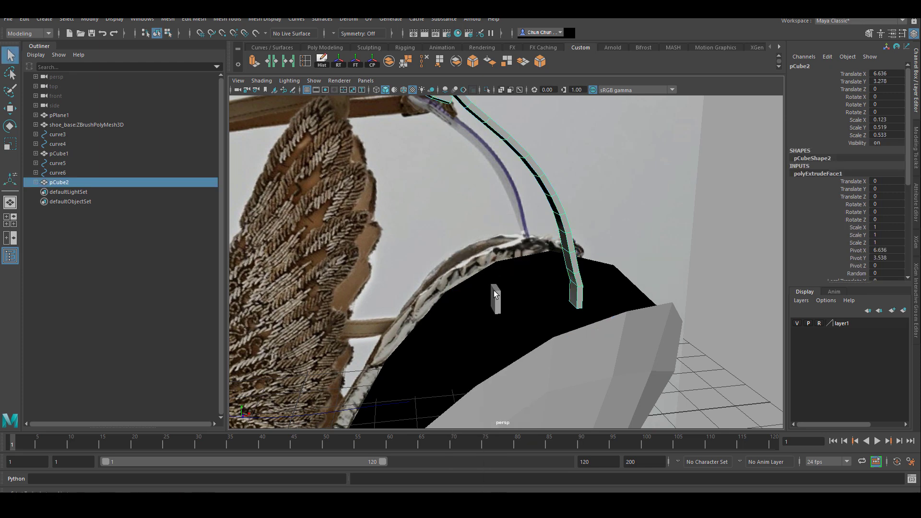
Duplicate the other small cube at the heel seat and move the copy forward to the front strap.
left_click(492, 292)
key("ctrl+d")
scroll(491, 296, "down", 5)
key("w")
left_click_drag(546, 283, 332, 299)
Fine-tune the copied cube's position so it sits at the lower end of the front strap curve.
left_click_drag(332, 298, 469, 278, "alt")
scroll(469, 259, "up", 4)
left_click_drag(462, 192, 492, 205, "alt")
left_click_drag(455, 290, 455, 298)
left_click_drag(523, 337, 499, 355)
key("f")
scroll(521, 349, "down", 3)
left_click_drag(526, 320, 531, 320)
Extrude the top face of the front cube along the front strap curve.
right_click_drag(485, 244, 483, 302)
left_click(483, 302)
left_click_drag(484, 302, 474, 240, "alt")
left_click(477, 241, "shift")
right_click_drag(474, 241, 345, 251, "alt")
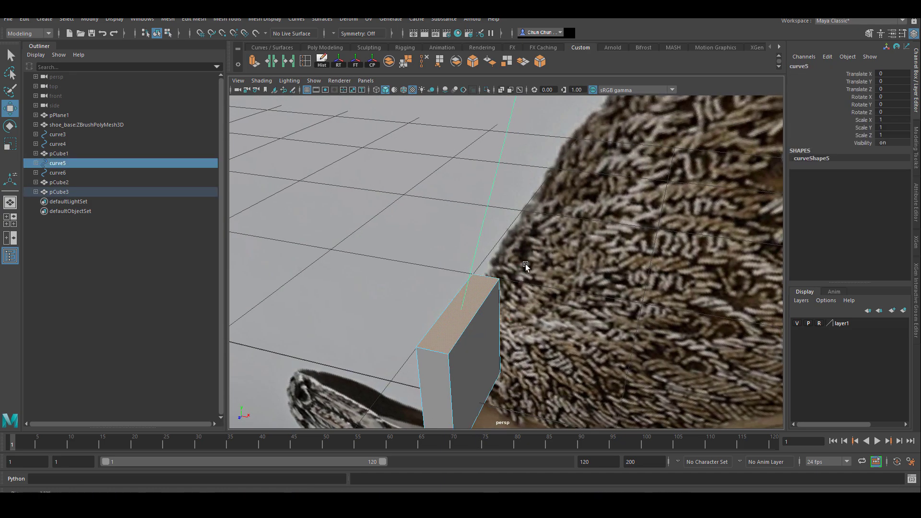
left_click_drag(345, 251, 359, 225, "alt")
left_click(254, 61)
Move the crossbar curve sideways along Z to about 2.27, toward the side edge of the shoe.
scroll(362, 221, "down", 3)
middle_click_drag(362, 220, 383, 345, "alt")
left_click_drag(384, 346, 485, 304, "alt")
middle_click_drag(485, 304, 444, 314, "alt")
left_click_drag(444, 314, 405, 307, "alt")
middle_click_drag(411, 427, 423, 312, "alt")
left_click_drag(424, 312, 461, 307, "alt")
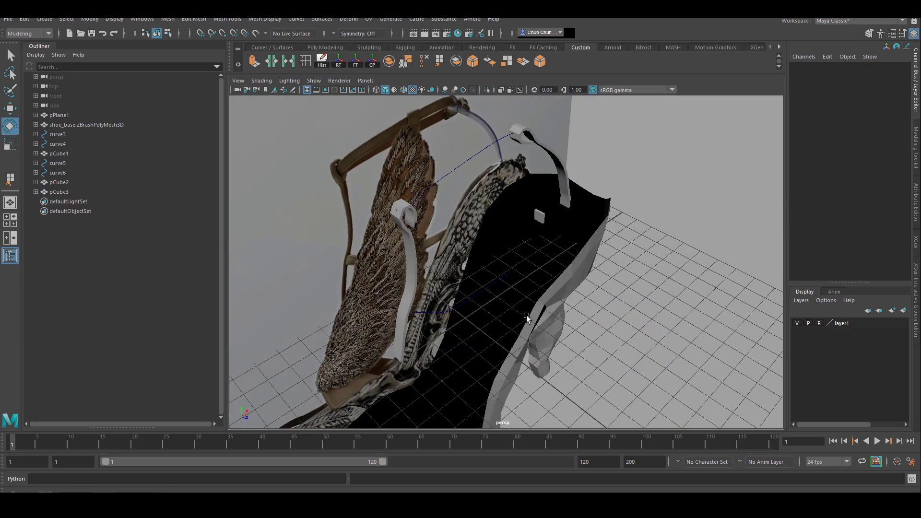
left_click_drag(525, 316, 541, 294, "alt")
key("w")
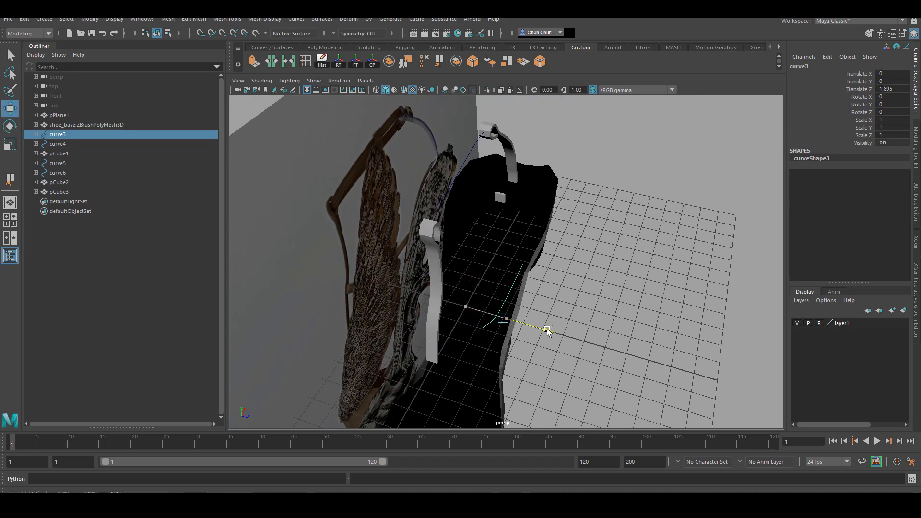
left_click_drag(551, 329, 465, 303, "alt")
Switch the crossbar curve to control vertices and move its front end point in toward the front strap.
right_click_drag(464, 304, 397, 287)
left_click(417, 300)
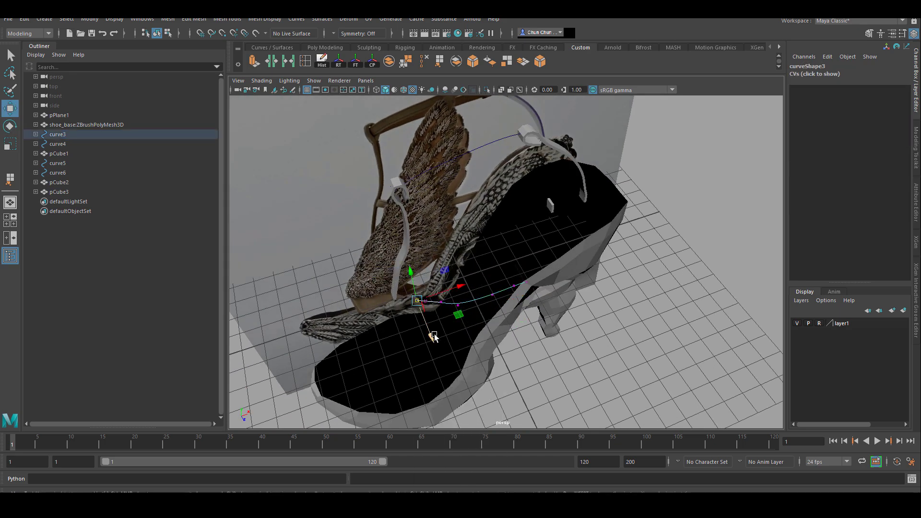
left_click_drag(393, 303, 394, 306)
left_click_drag(394, 326, 495, 312, "alt")
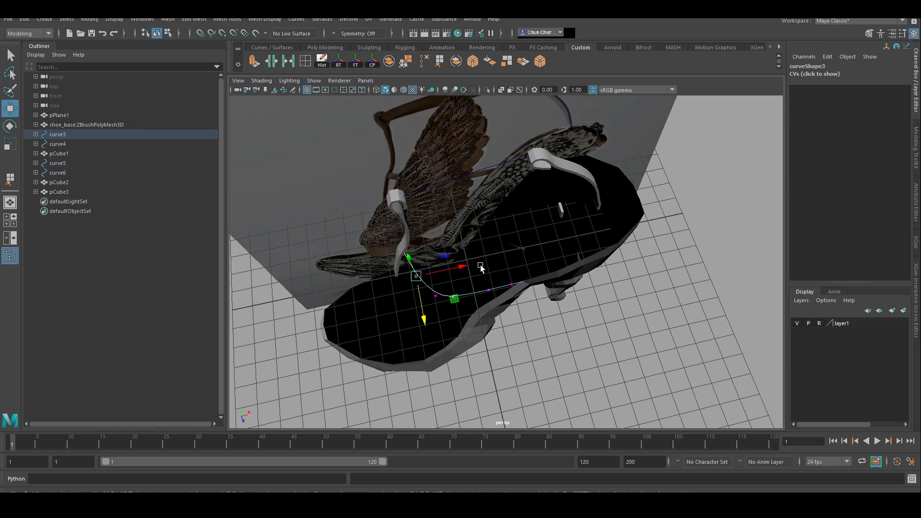
Move the crossbar curve's remaining control vertices outward so it bends smoothly around the shoe's side.
left_click_drag(481, 269, 503, 347, "alt")
key("Right")
left_click(430, 303)
left_click_drag(431, 352, 444, 347)
left_click(414, 304)
left_click_drag(469, 301, 466, 347)
left_click_drag(473, 383, 453, 345)
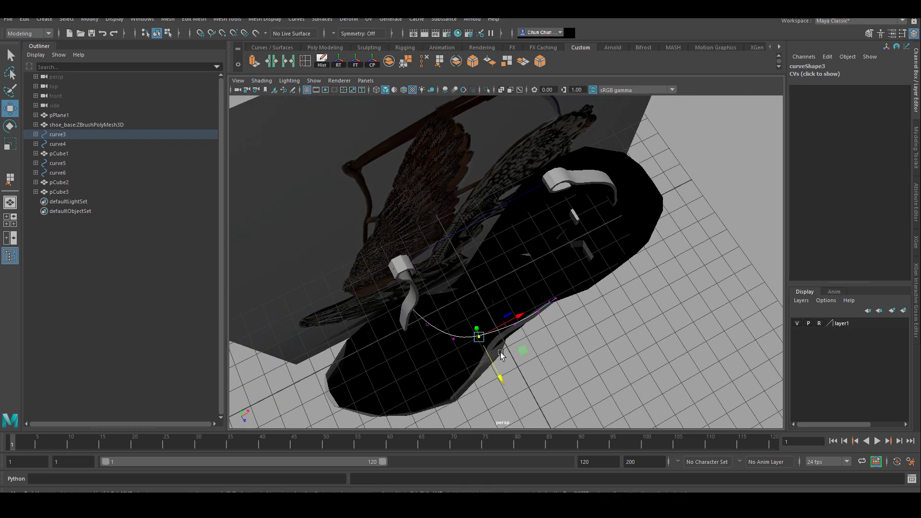
left_click_drag(473, 375, 473, 378)
Return the crossbar curve to object mode and freeze its transformations.
left_click_drag(496, 351, 510, 302, "alt")
right_click_drag(515, 284, 551, 259)
scroll(453, 305, "down", 2)
left_click_drag(452, 309, 502, 345, "alt")
left_click(561, 327)
key("ctrl+z")
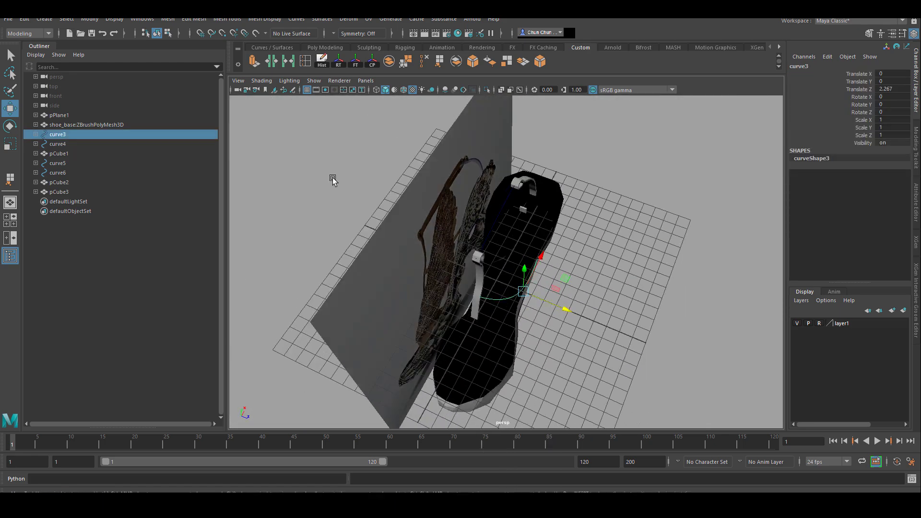
left_click_drag(505, 235, 394, 102, "alt")
left_click(355, 65)
Try to duplicate the crossbar curve with the current Duplicate Special settings.
left_click(25, 20)
left_click(71, 177)
left_click_drag(422, 216, 528, 307, "alt")
key("ctrl+z")
Create a mirrored instance of the crossbar curve on the shoe's opposite side with Duplicate Special.
left_click(25, 19)
left_click(152, 167)
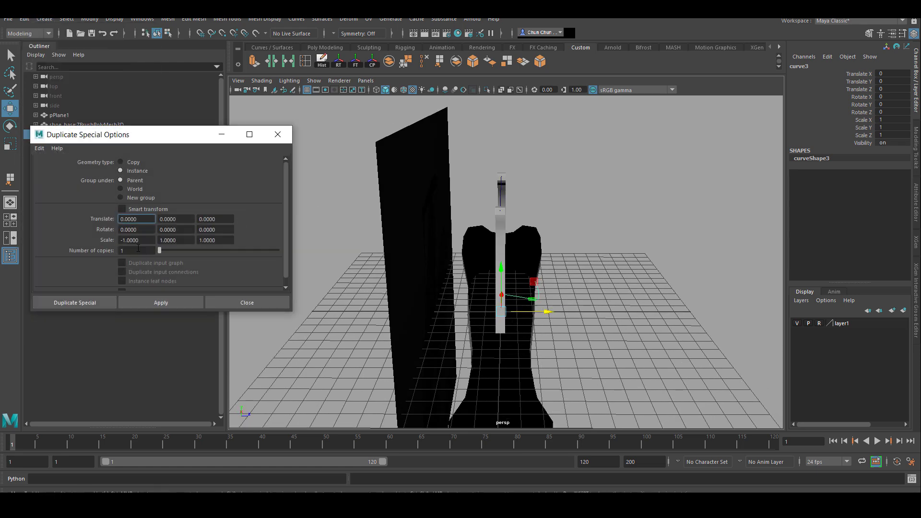
left_click(177, 301)
left_click(272, 134)
Duplicate the small cube inside the heel seat and move the copy to about X 4.8 and Z 1.9.
left_click(514, 322)
left_click_drag(500, 333, 598, 204, "alt")
left_click(555, 212)
key("ctrl+d")
left_click_drag(578, 242, 595, 264)
Rotate the copied cube to about 82.7 degrees on Z and about -88.1 degrees on Y.
key("e")
left_click_drag(563, 205, 536, 214)
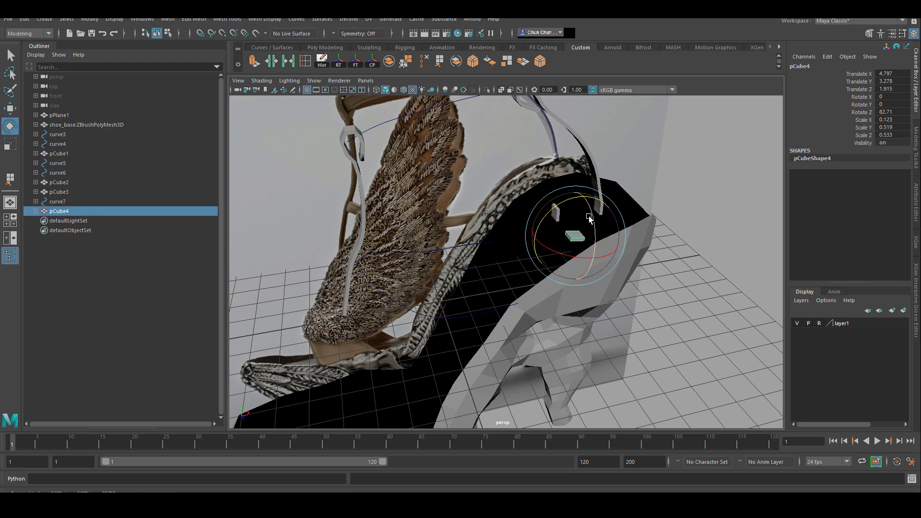
left_click_drag(585, 277, 545, 189, "alt")
left_click_drag(546, 226, 480, 249, "alt")
key("w")
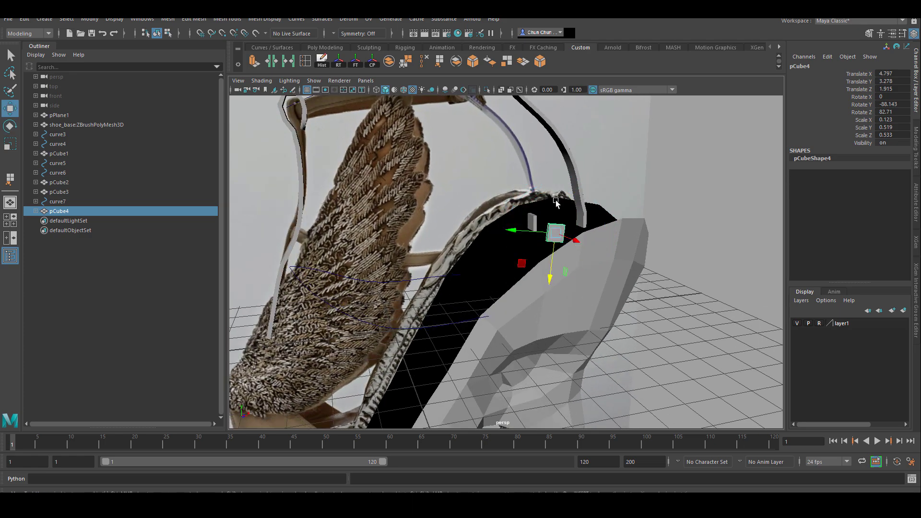
Move the copied cube down from the heel seat to the end of the crossbar curve beside the shoe's upper edge.
left_click_drag(551, 278, 542, 354)
left_click_drag(491, 320, 485, 350, "alt")
left_click_drag(498, 299, 438, 299)
left_click_drag(488, 327, 382, 251)
key("f")
scroll(383, 251, "down", 5)
left_click_drag(554, 267, 488, 326)
Rotate the copied cube slightly and fine-tune its position so it lines up with the end of the crossbar curve.
key("e")
left_click_drag(488, 251, 475, 249)
key("w")
left_click_drag(497, 292, 571, 307, "alt")
left_click_drag(516, 291, 519, 291)
left_click_drag(519, 291, 446, 310, "alt")
left_click_drag(490, 320, 492, 332)
left_click_drag(491, 332, 475, 317, "alt")
Extrude the cube face that points towards the crossbar curve along that curve.
right_click_drag(539, 257, 538, 276)
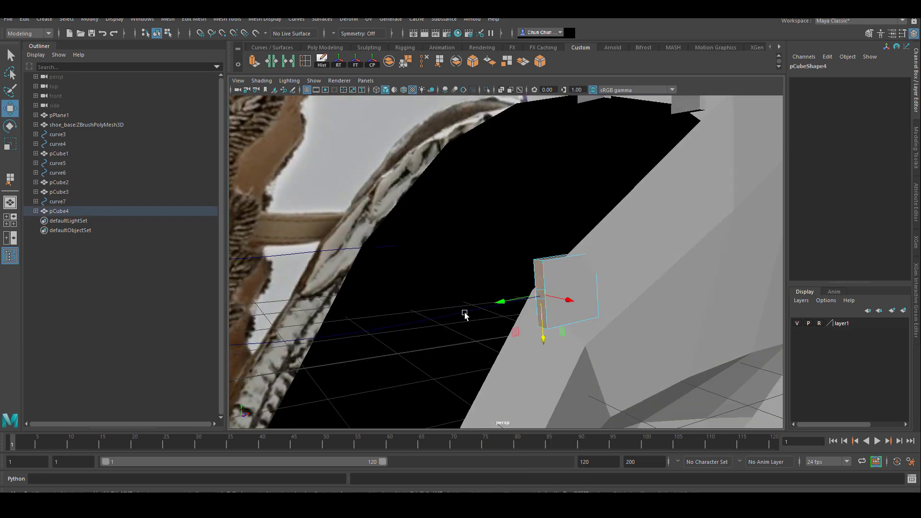
left_click(538, 275)
left_click(465, 310, "shift")
left_click(254, 61)
Delete the surplus edges from the extruded crossbar strap.
scroll(499, 288, "down", 5)
left_click_drag(516, 302, 461, 304, "alt")
key("F8")
key("q")
right_click_drag(411, 257, 410, 232)
left_click_drag(409, 231, 574, 322)
key("Delete")
Rotate successively smaller groups of the crossbar strap's vertices to straighten its twist along the curve.
left_click_drag(520, 263, 559, 288)
left_click_drag(570, 319, 538, 302, "alt")
right_click_drag(533, 300, 506, 301)
left_click_drag(506, 302, 492, 319, "alt")
left_click_drag(599, 356, 477, 251)
key("e")
left_click_drag(435, 274, 499, 332, "ctrl")
left_click_drag(536, 286, 533, 278)
left_click_drag(452, 247, 516, 353, "ctrl")
left_click_drag(549, 286, 543, 321)
Rotate the remaining vertex groups of the crossbar strap so its sections follow the shoe, and return to object mode.
middle_click_drag(489, 314, 538, 304, "alt")
left_click_drag(433, 273, 507, 343)
mouse_move(477, 307)
left_mouse_down()
mouse_move(471, 333)
mouse_move(473, 302)
left_mouse_up()
left_click_drag(418, 261, 463, 318)
left_click_drag(448, 298, 483, 259)
key("w")
right_click_drag(488, 244, 514, 277)
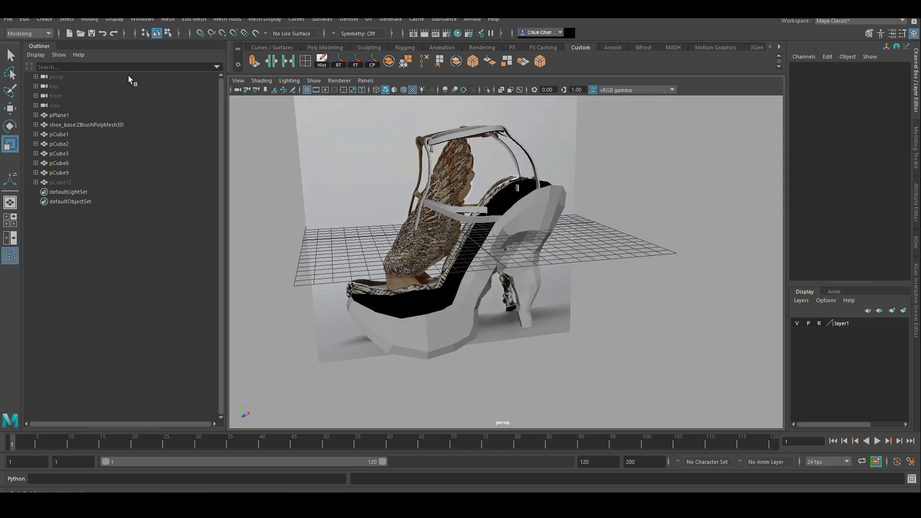
Create a polygon plane scaled to 2.941 with 5 width and 5 height subdivisions.
left_click(44, 19)
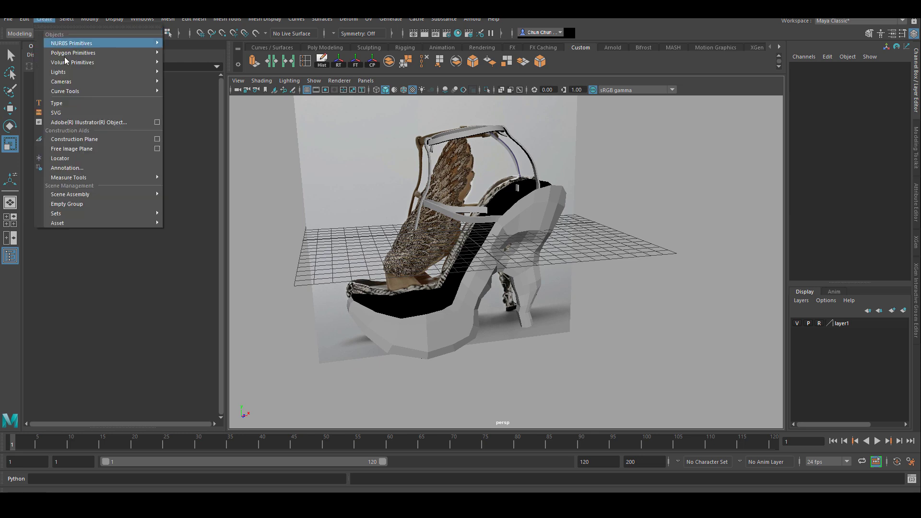
mouse_move(70, 53)
left_click(204, 108)
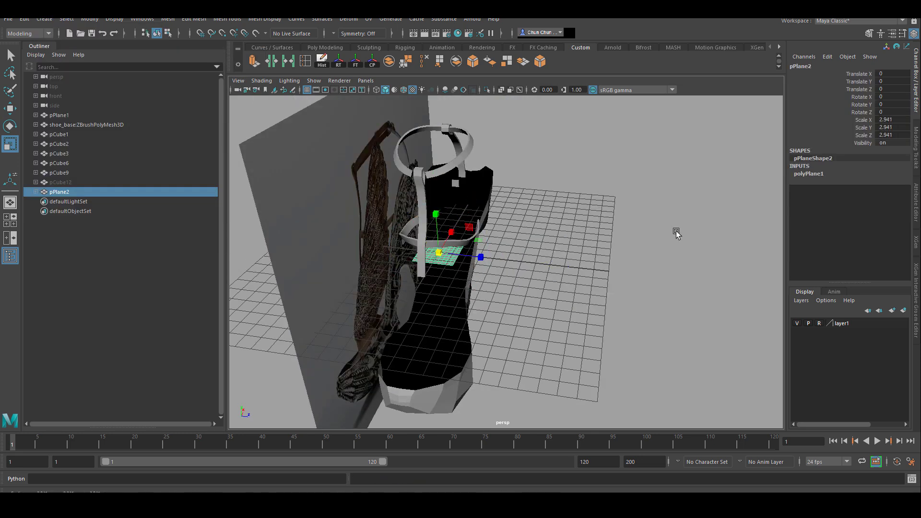
left_click(809, 174)
key("Return")
Set the plane's X rotation to 90 and its width and height subdivisions to 2.
mouse_move(484, 228)
left_mouse_down("alt")
mouse_move(455, 206)
mouse_move(471, 239)
left_mouse_up("alt")
key("e")
left_click(905, 98)
type("90")
key("Return")
left_click_drag(652, 189, 576, 201, "alt")
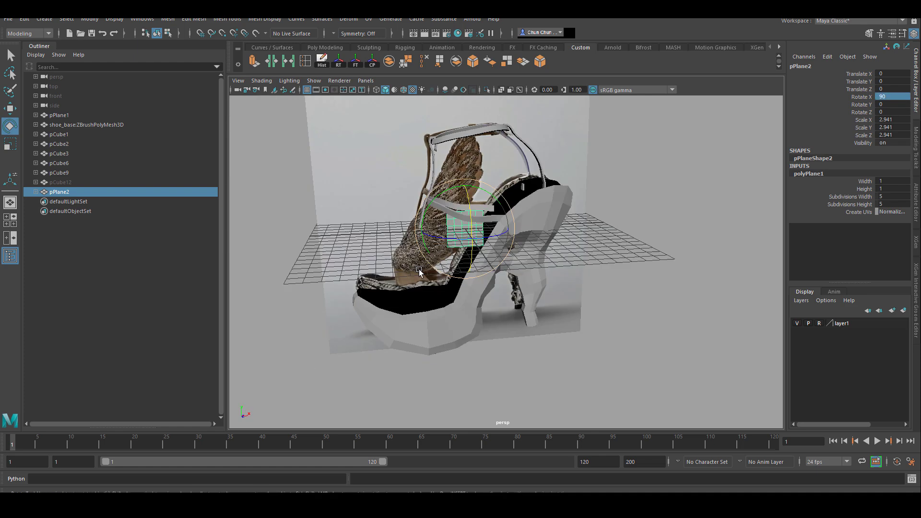
scroll(626, 209, "up", 3)
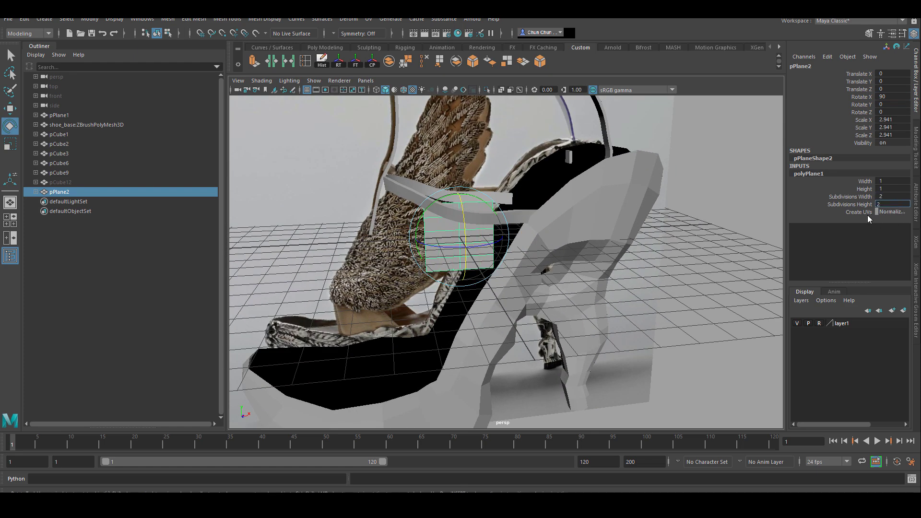
key("Return")
In the front view, move the plane to about X -1.63 so it overlaps the wing in the reference image.
left_click(10, 220)
key("space")
scroll(435, 267, "up", 5)
key("w")
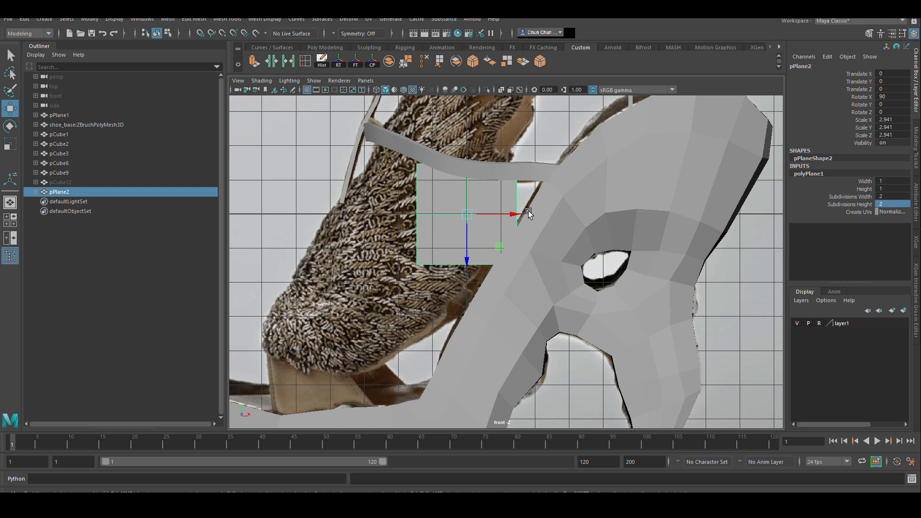
left_click_drag(522, 213, 461, 214)
scroll(456, 241, "up", 1)
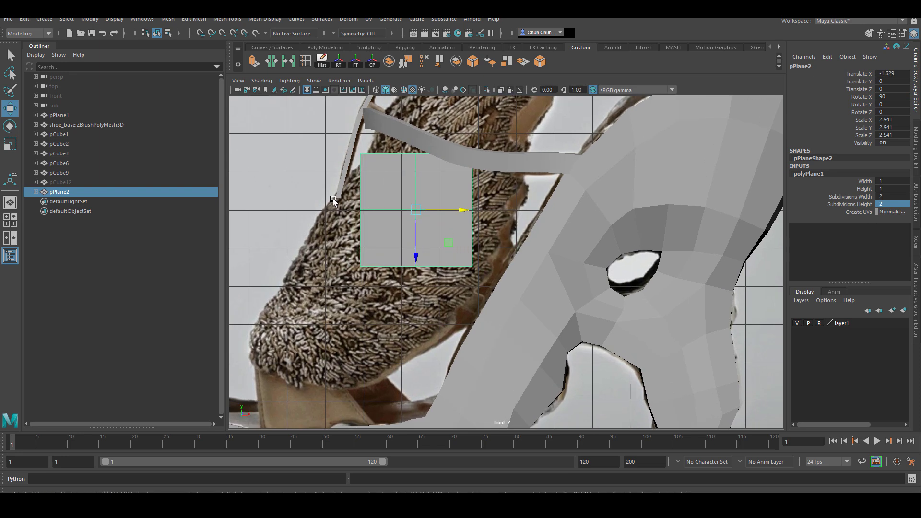
Move the plane's middle and lower vertices on the front side onto the wing's front outline.
right_click_drag(370, 204, 318, 203)
left_click(360, 209)
left_click_drag(405, 211, 374, 211)
middle_click_drag(378, 240, 388, 203, "alt")
left_click(371, 228)
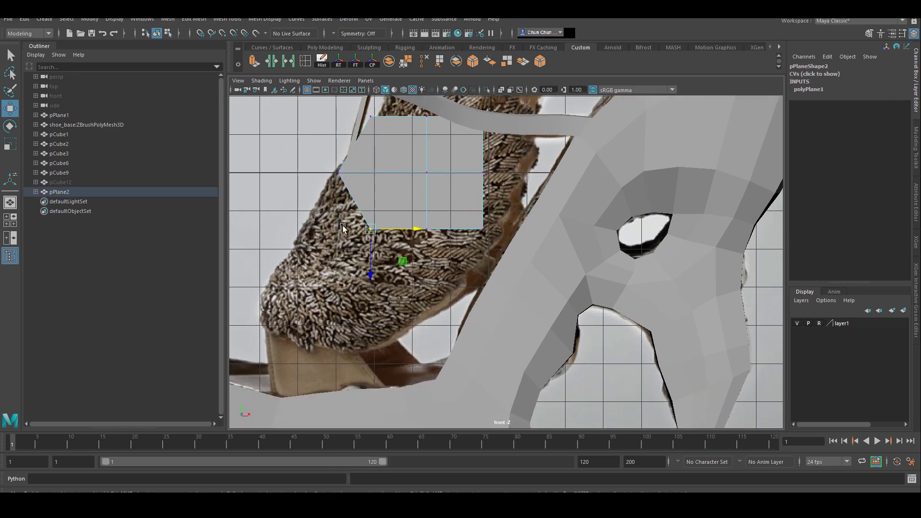
left_click_drag(360, 237, 271, 309)
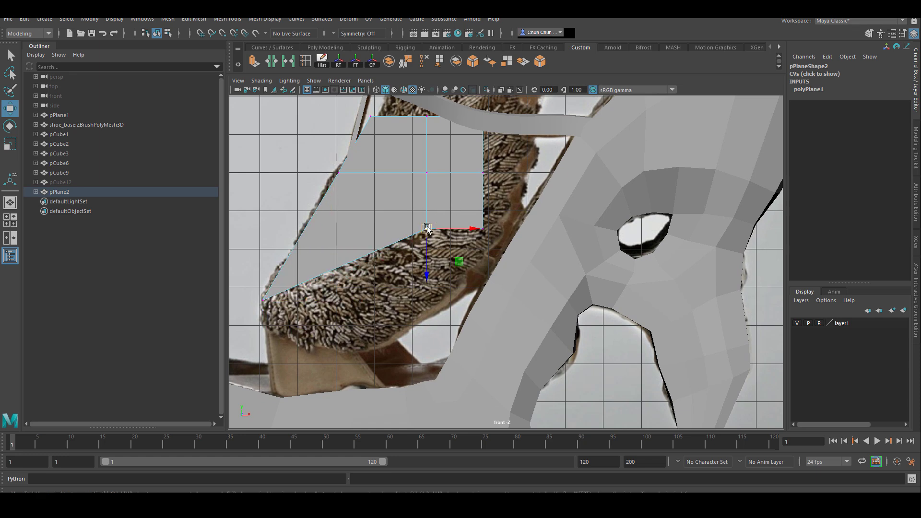
Fit the plane's bottom row of vertices to the wing's lower outline in the reference image.
left_click_drag(427, 228, 306, 333)
left_click_drag(483, 230, 375, 343)
left_click(306, 332)
left_click_drag(306, 332, 313, 338)
left_click(263, 300)
left_click_drag(263, 301, 264, 310)
middle_click_drag(310, 259, 274, 335, "alt")
Move the plane's middle vertex on the heel side to the wing's rear edge and insert an edge loop across the lower half.
left_click(382, 249)
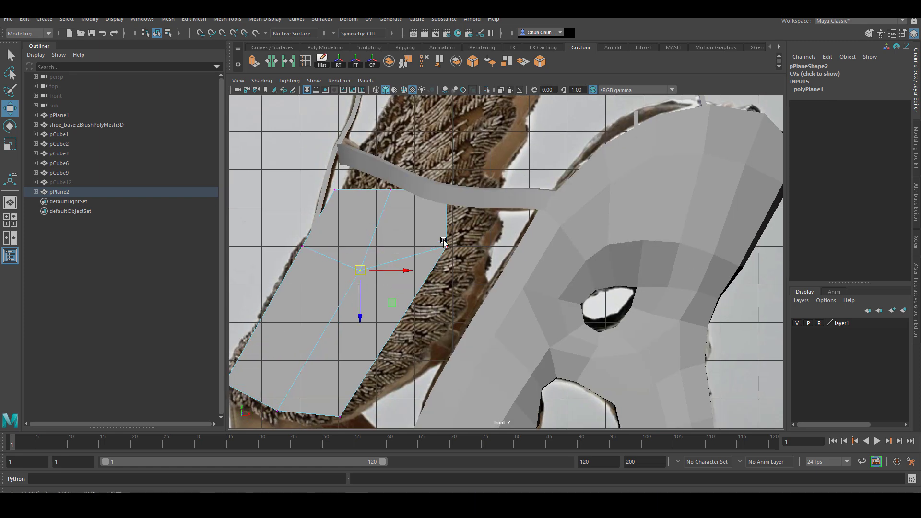
left_click_drag(447, 246, 463, 310)
middle_click_drag(369, 224, 363, 280, "alt")
left_click(305, 61)
left_click(367, 294)
Pull the plane's upper vertices up towards the wing tip in the reference image.
right_click_drag(351, 246, 302, 257)
left_click(304, 264)
key("w")
middle_click_drag(303, 264, 293, 326, "alt")
scroll(336, 307, "down", 3)
left_click_drag(378, 292, 471, 145)
middle_click_drag(447, 208, 411, 188, "alt")
scroll(412, 188, "up", 3)
left_click(341, 274)
left_click_drag(341, 274, 439, 159)
Reposition the plane's side vertices to match the wing's contour between the tip and the crossbar strap.
middle_click_drag(369, 248, 364, 206, "alt")
left_click(381, 232)
left_click_drag(381, 232, 407, 234)
middle_click_drag(420, 255, 416, 243, "alt")
scroll(416, 243, "up", 1)
left_click(377, 265)
left_click_drag(377, 265, 408, 254)
middle_click_drag(389, 207, 376, 246, "alt")
left_click(392, 253)
left_click_drag(394, 254, 389, 236)
Raise the plane's top vertex to the wing tip beneath the ankle strap.
middle_click_drag(389, 235, 407, 341, "alt")
left_click(408, 160)
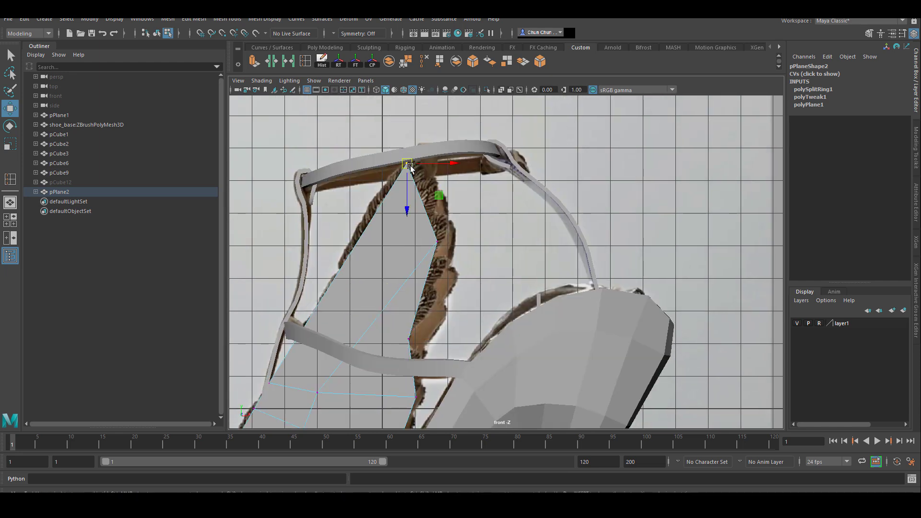
left_click_drag(408, 161, 415, 147)
middle_click_drag(296, 346, 358, 237, "alt")
middle_click_drag(374, 198, 375, 182, "alt")
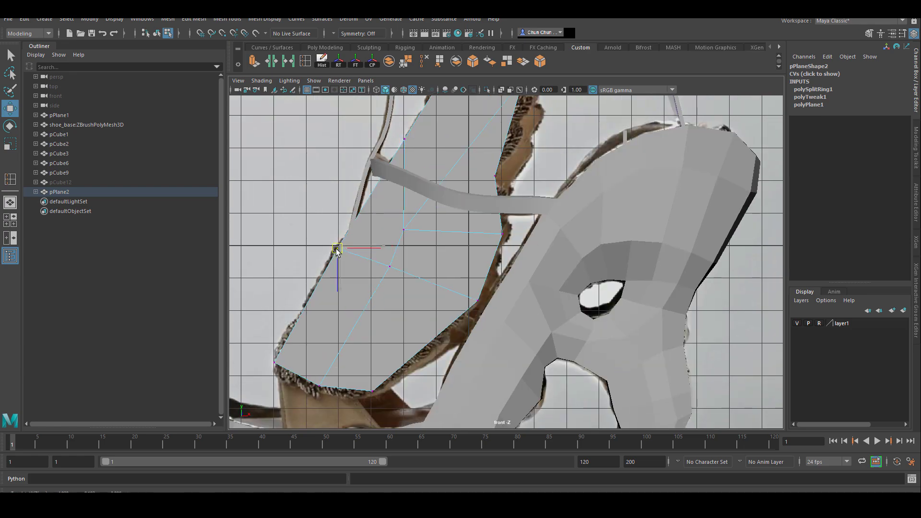
middle_click_drag(336, 251, 309, 278, "alt")
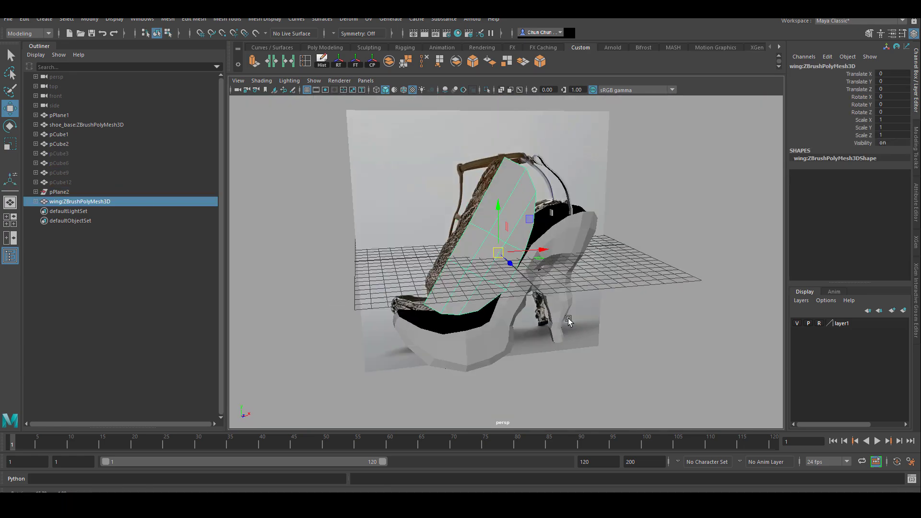
Make the imported wing mesh a live surface and activate Quad Draw.
mouse_move(592, 321)
left_mouse_down("alt")
mouse_move(577, 320)
mouse_move(625, 319)
mouse_move(575, 317)
left_mouse_up("alt")
scroll(555, 196, "up", 3)
middle_click_drag(555, 197, 505, 179, "alt")
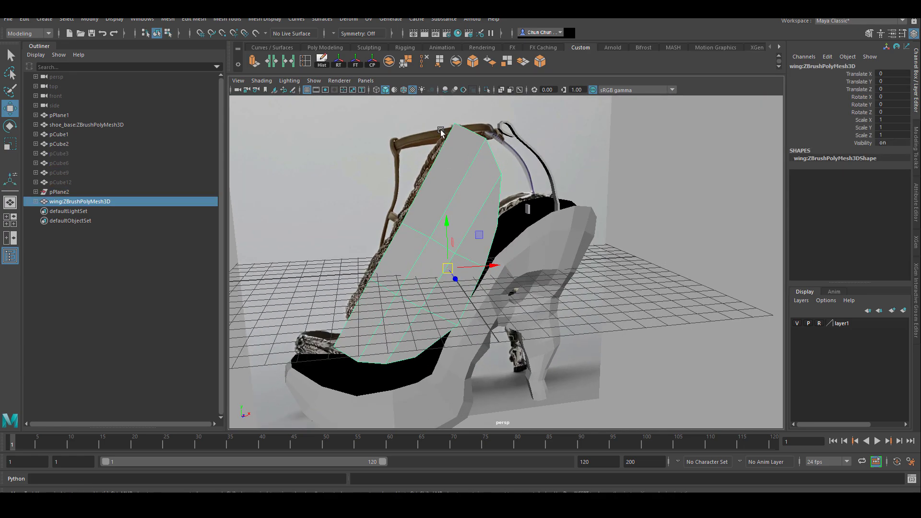
left_click(255, 34)
left_click(917, 148)
left_click(878, 342)
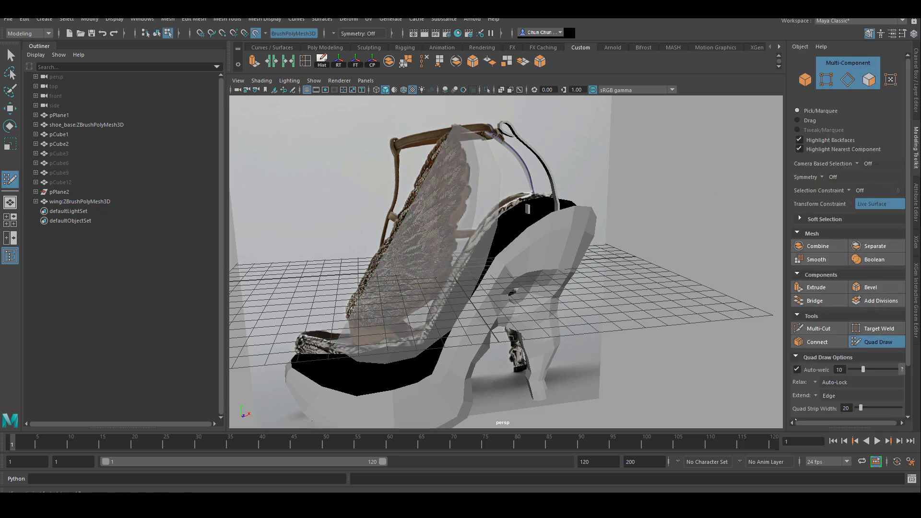
left_click(404, 89)
left_click_drag(414, 270, 383, 266, "alt")
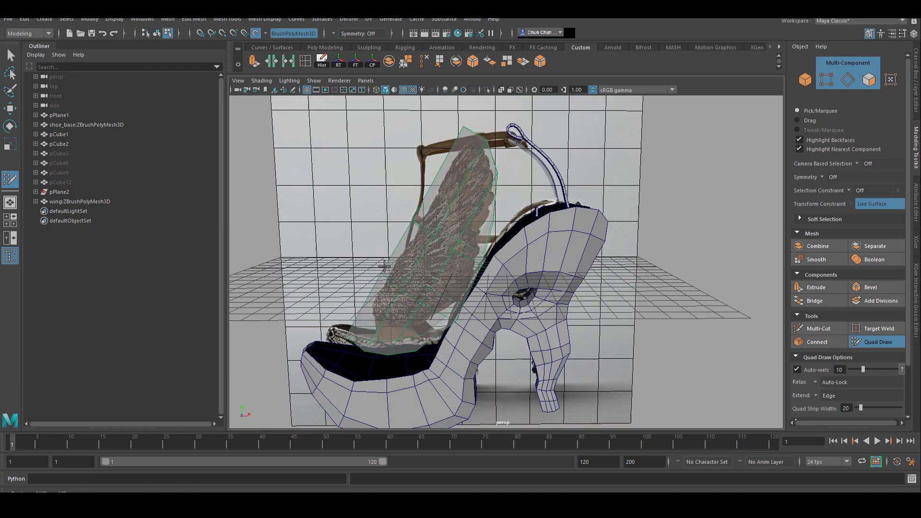
In the front view, draw a strip of quads from the wing tip down along its scalloped rear edge with Quad Draw.
left_click(14, 224)
key("space")
left_click(404, 90)
left_click(404, 90)
scroll(478, 168, "up", 8)
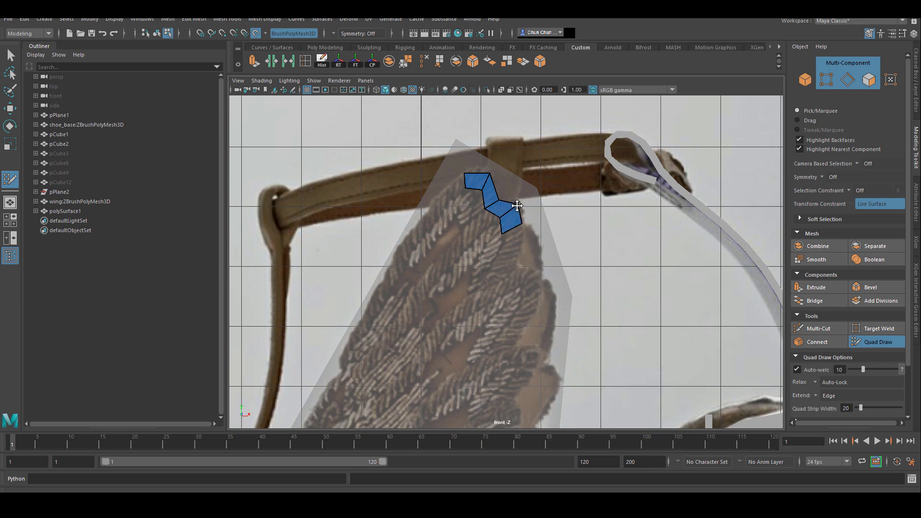
middle_click_drag(513, 219, 495, 208, "alt")
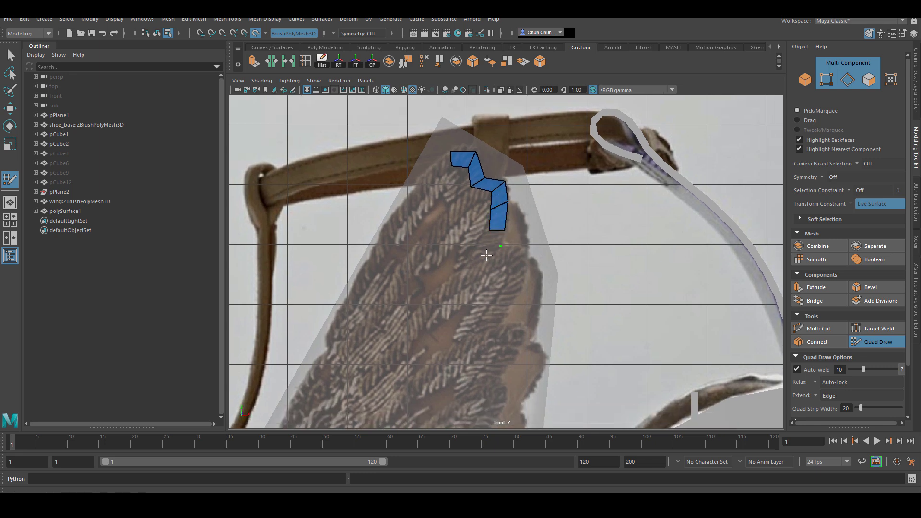
middle_click_drag(523, 246, 504, 225, "alt")
scroll(504, 225, "up", 1)
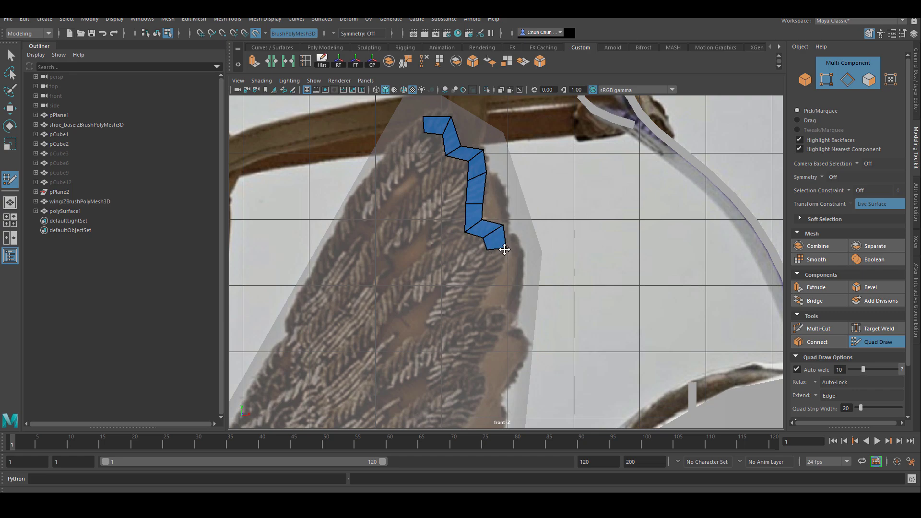
left_click(496, 284)
left_click(490, 273, "shift")
middle_click_drag(482, 282, 494, 237, "alt")
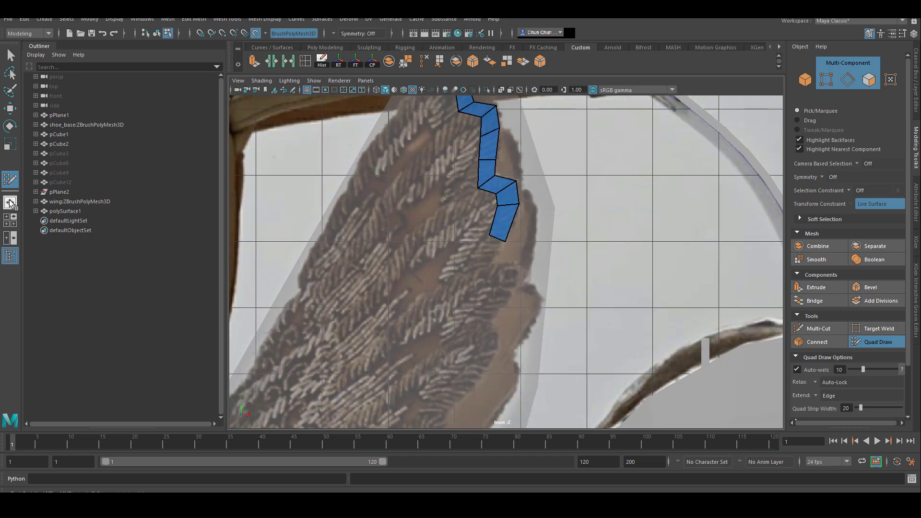
left_click_drag(519, 286, 484, 262, "alt")
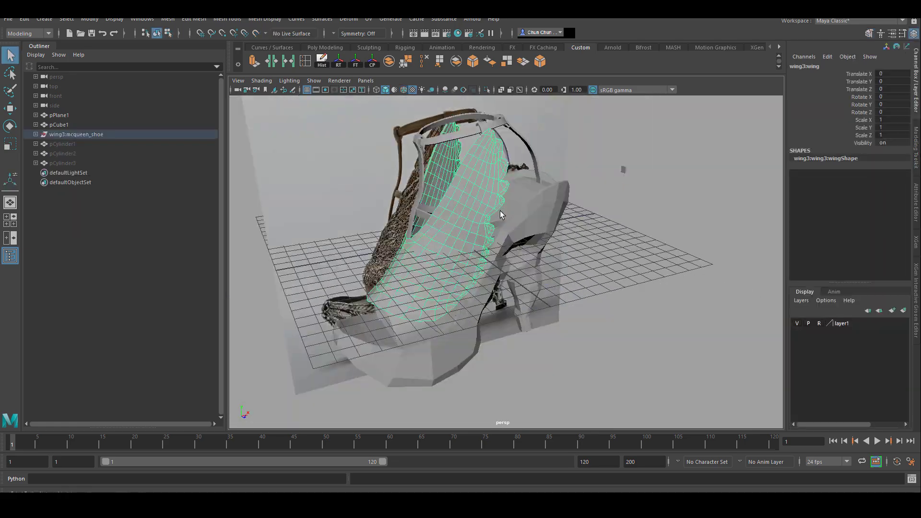
Preview the finished wing mesh smoothed, return to the unsmoothed display and clear the selection.
left_click_drag(480, 262, 467, 243, "alt")
key("3")
key("1")
left_click(578, 243)
left_click(605, 230)
Shift the front strap's vertices where the crossbar strap joins it to match the reference, and return to object mode.
left_click(464, 239)
right_click_drag(468, 243, 600, 240, "alt")
middle_click_drag(513, 141, 554, 238, "alt")
right_click_drag(418, 212, 372, 213)
scroll(384, 206, "up", 2)
middle_click_drag(389, 201, 368, 214, "alt")
left_click_drag(347, 204, 398, 254)
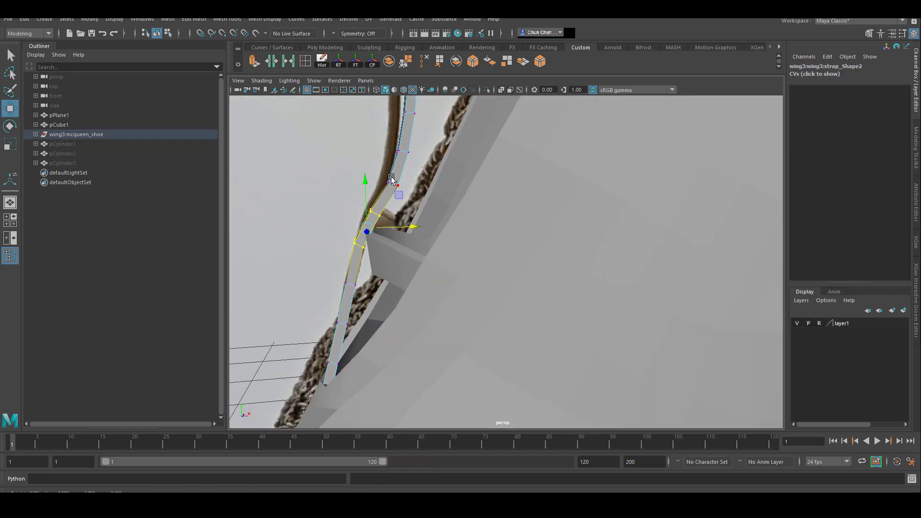
right_click_drag(375, 206, 421, 191)
Rotate and move the end of the crossbar strap where it meets the front strap, and return to object mode.
mouse_move(421, 202)
left_mouse_down("alt")
mouse_move(613, 284)
mouse_move(433, 205)
left_mouse_up("alt")
left_click(467, 226)
right_click_drag(434, 205, 435, 178)
left_click_drag(467, 222, 399, 234, "alt")
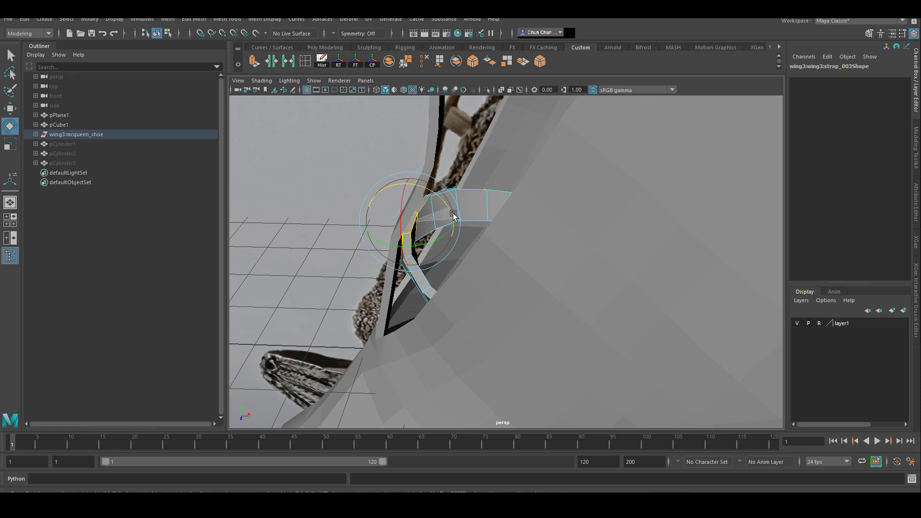
left_click_drag(453, 216, 509, 283, "alt")
left_click_drag(510, 283, 464, 248, "alt")
key("w")
key("e")
right_click_drag(463, 248, 508, 230)
right_click_drag(480, 244, 378, 271, "alt")
left_click(378, 272)
left_click(537, 265)
left_click_drag(378, 272, 448, 259, "alt")
right_click_drag(705, 326, 539, 315, "alt")
left_click(538, 315)
left_click_drag(497, 245, 539, 268, "alt")
right_click_drag(393, 264, 499, 262, "alt")
Hide the wing3:mcqueen_shoe group and show the hidden pCylinder1, pCylinder2 and pCylinder3 in front of the reference image.
left_click(69, 135)
key("ctrl+h")
left_click_drag(60, 144, 72, 166)
key("shift+h")
right_click_drag(533, 283, 547, 326, "alt")
left_click(554, 333)
right_click_drag(432, 307, 502, 317, "alt")
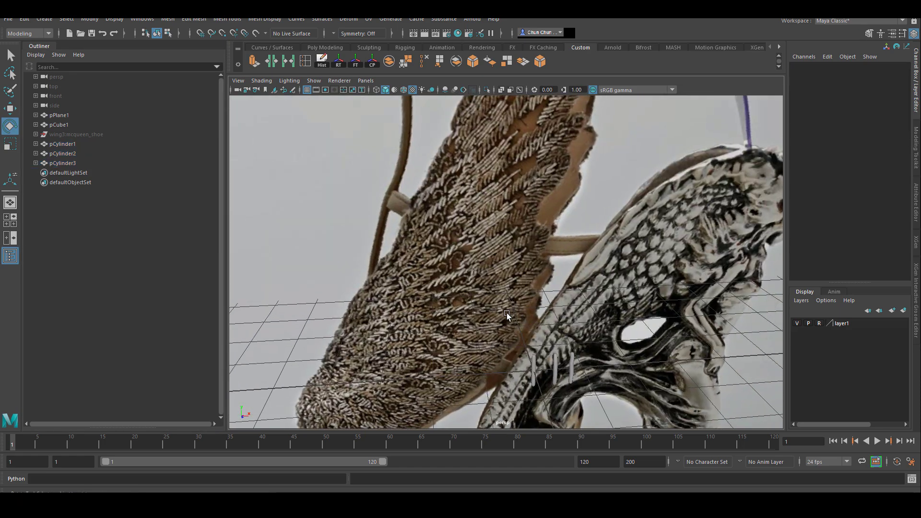
left_click_drag(502, 317, 480, 311, "alt")
right_click_drag(480, 311, 518, 326, "alt")
middle_click_drag(463, 369, 485, 307, "alt")
Examine the first cylinder in the UV Editor, put the editor away and look over the other two cylinders.
left_click(479, 308)
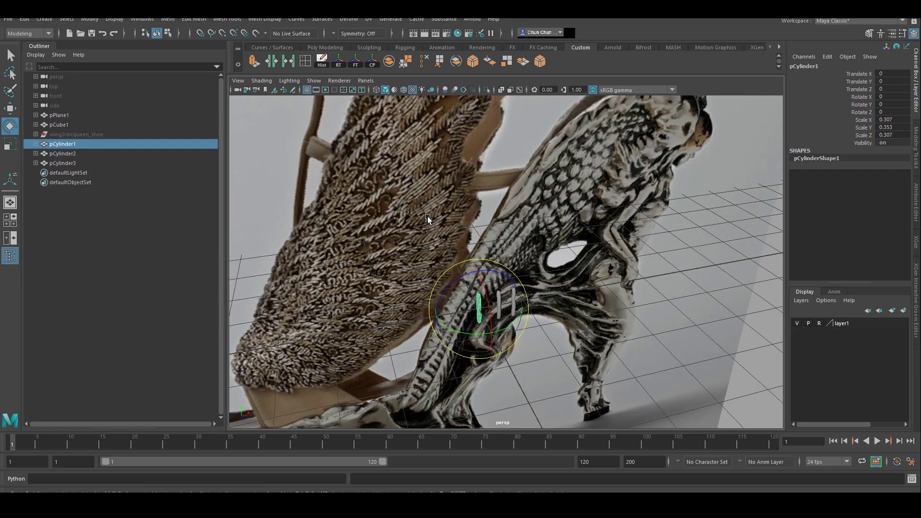
scroll(440, 278, "up", 4)
left_click(368, 19)
left_click(387, 34)
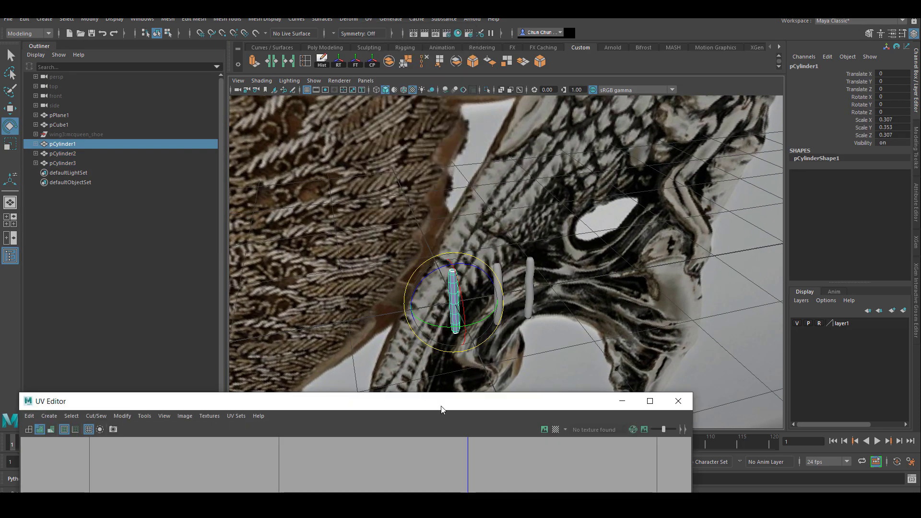
left_click_drag(443, 408, 395, 214)
left_click(624, 220)
scroll(526, 263, "up", 2)
left_click_drag(545, 277, 440, 265, "alt")
left_click(525, 264)
left_click(514, 251)
scroll(455, 265, "down", 3)
key("f")
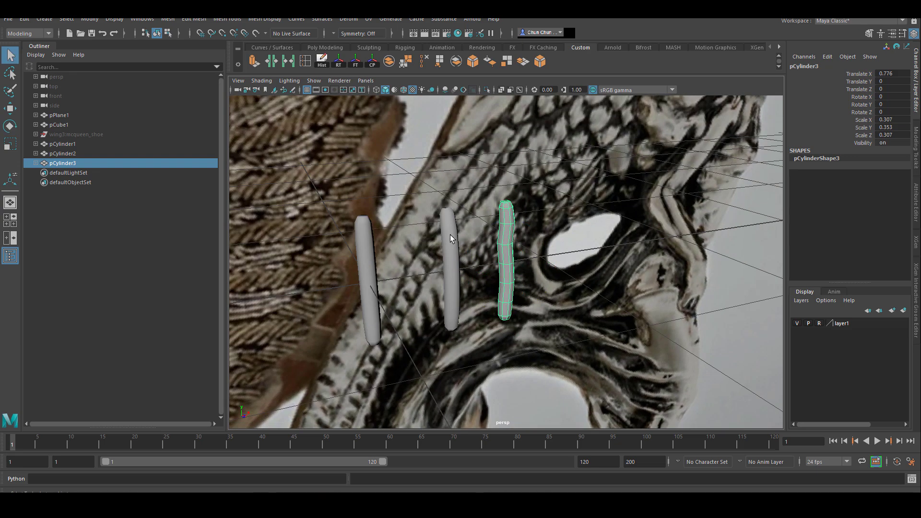
Duplicate the middle cylinder and move the copy to Translate Z -4.066 and Y 5.561 over the wing.
scroll(440, 266, "down", 4)
key("q")
left_click(454, 243)
scroll(454, 243, "down", 10)
key("ctrl+d")
key("w")
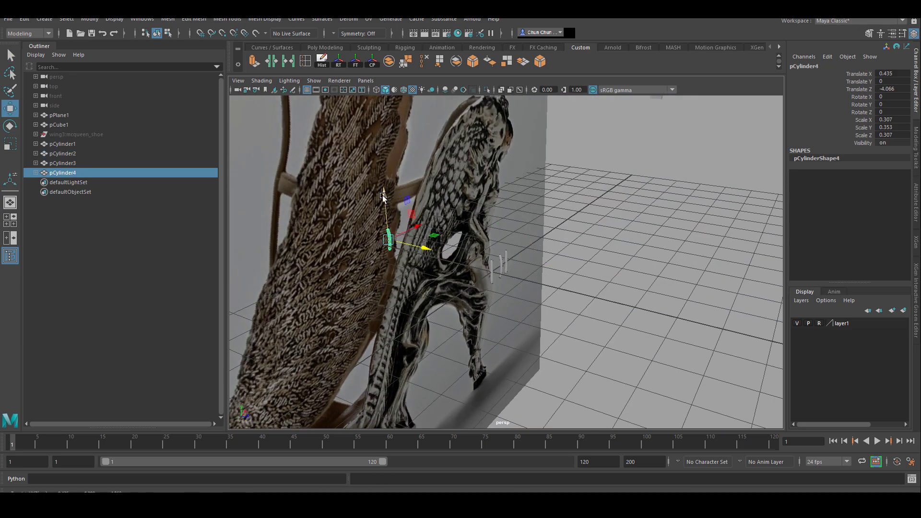
left_click_drag(397, 121, 394, 95)
scroll(399, 104, "up", 3)
middle_click_drag(399, 105, 364, 172, "alt")
In the front view, scale the tube to 0.18 × 0.207 × 0.18, rotate it -24.849° about Z and place it on a strand near the wing tip.
left_click(15, 217)
key("space")
scroll(457, 195, "up", 6)
middle_click_drag(457, 194, 442, 270, "alt")
middle_click_drag(468, 127, 477, 272, "alt")
scroll(502, 278, "up", 3)
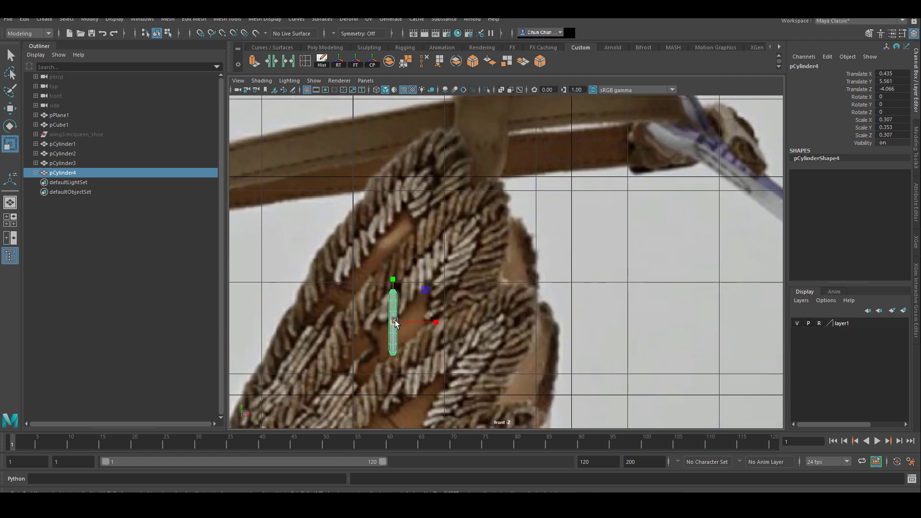
left_click_drag(478, 219, 461, 194)
middle_click_drag(461, 194, 446, 268, "alt")
right_click_drag(446, 269, 692, 353, "alt")
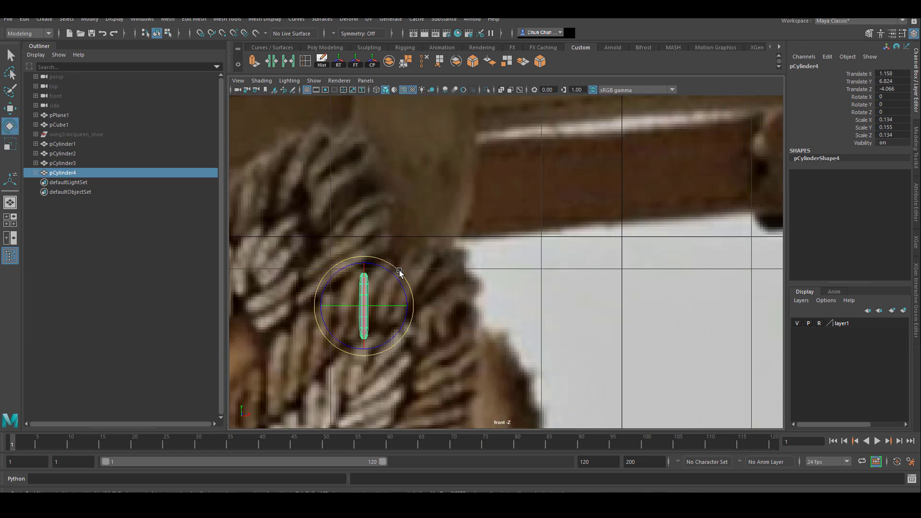
left_click_drag(371, 297, 371, 298)
key("e")
right_click_drag(383, 312, 448, 263, "alt")
Bend the tube by moving and rotating its cross-section rings to follow the reference strand, and return to object mode.
right_click_drag(378, 245, 391, 210)
right_click_drag(465, 223, 499, 275, "alt")
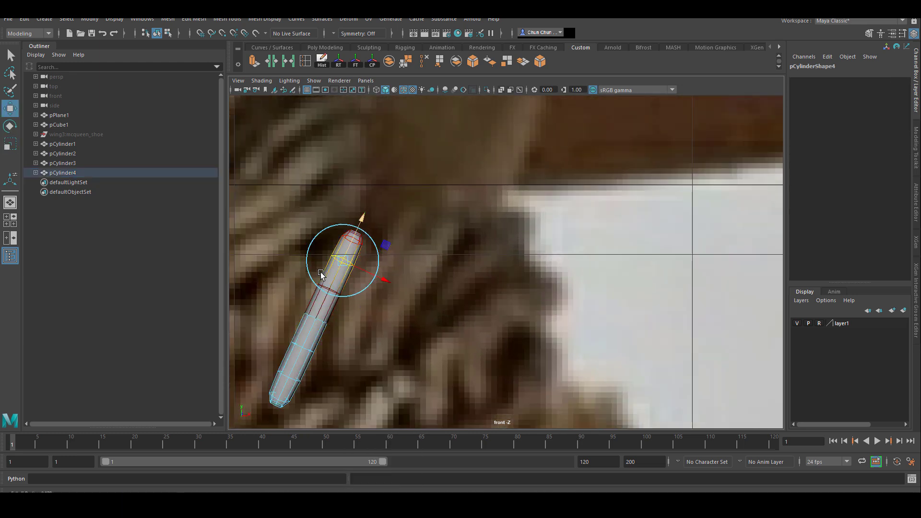
middle_click_drag(381, 278, 397, 245, "alt")
double_click(349, 262)
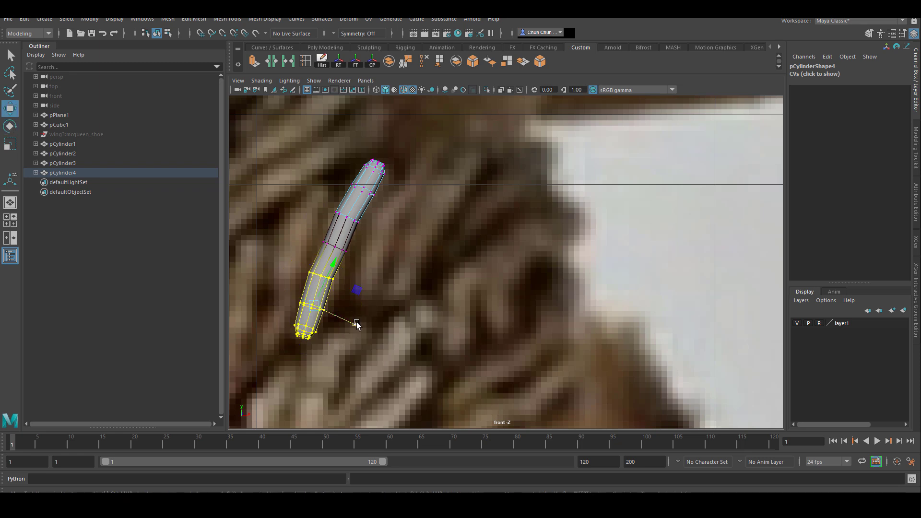
key("e")
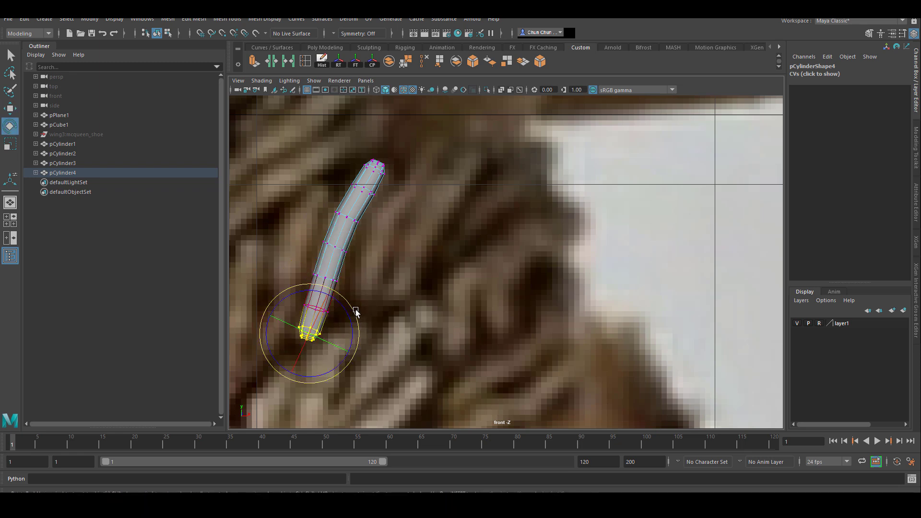
left_click_drag(353, 310, 353, 311)
key("w")
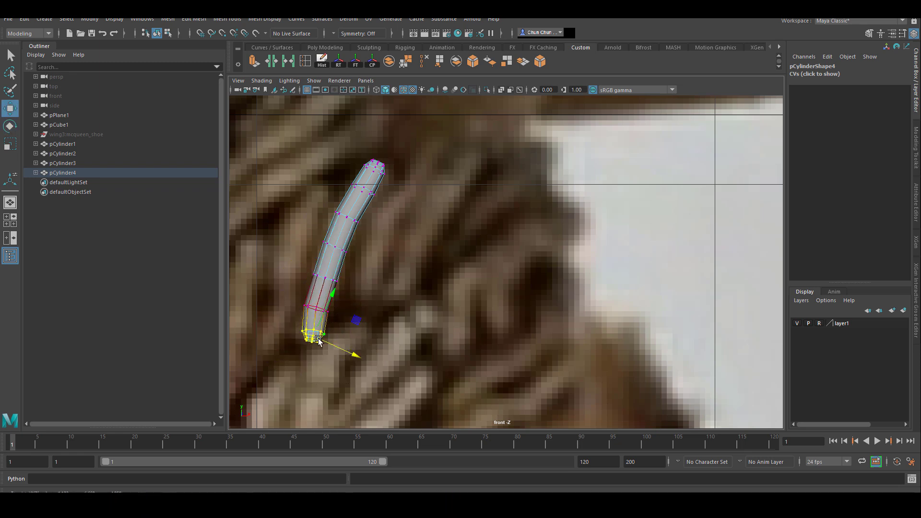
scroll(378, 284, "down", 10)
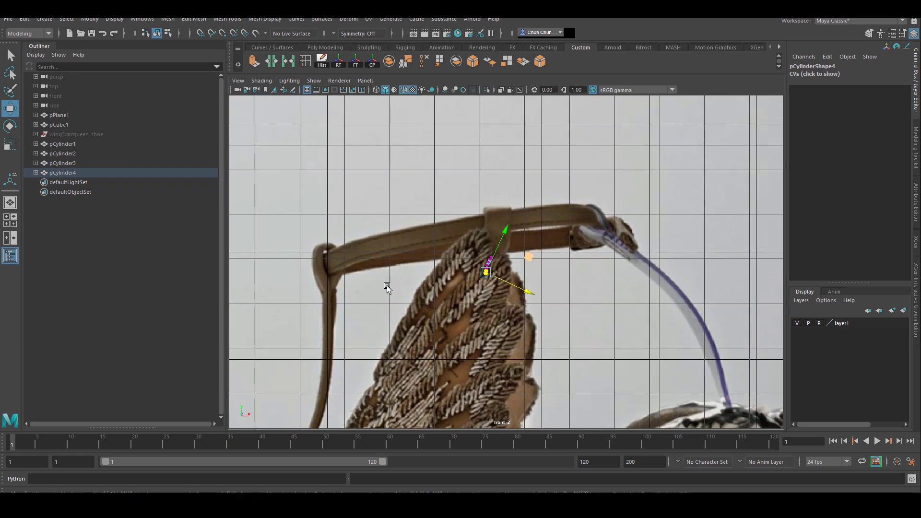
scroll(378, 273, "up", 9)
right_click_drag(366, 256, 411, 230)
scroll(441, 274, "down", 6)
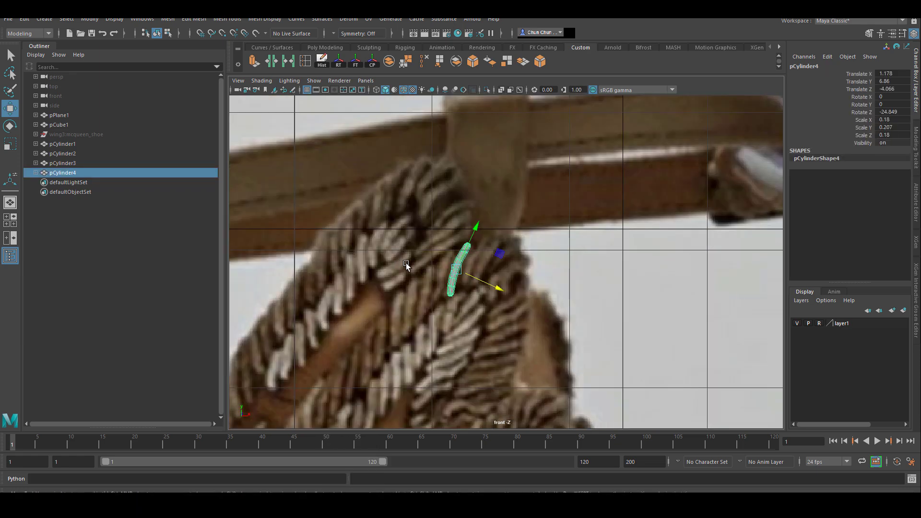
Duplicate the bent tube and place the copy beside it at X 1.072, Y 6.802, rotated -21.306° about Z.
scroll(435, 267, "up", 4)
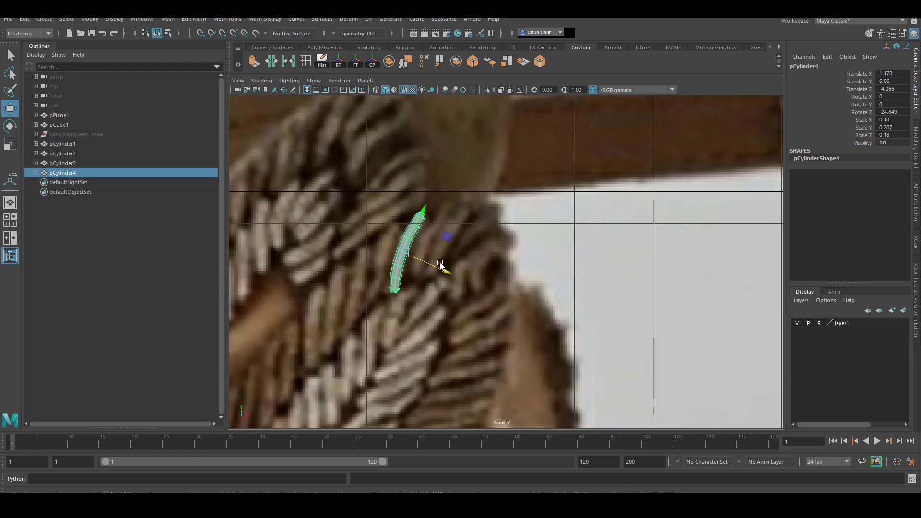
scroll(425, 269, "up", 2)
key("shift+d")
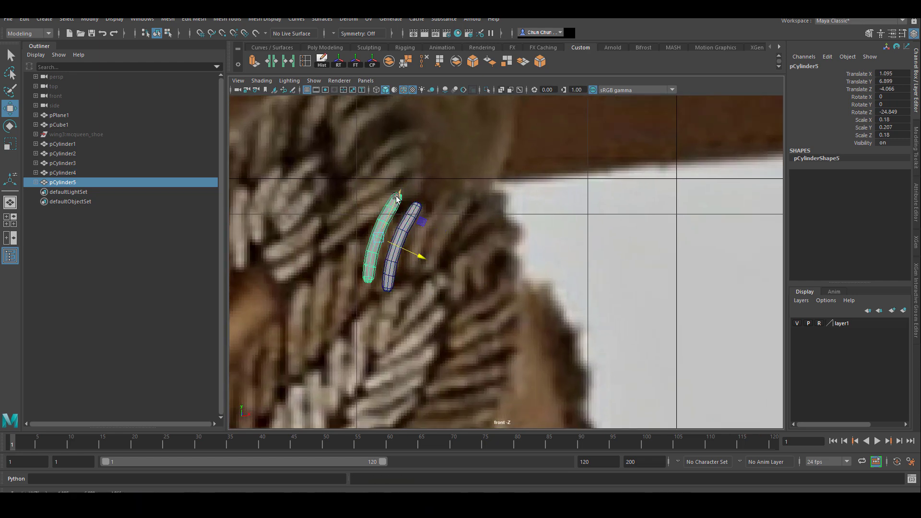
left_click_drag(416, 265, 392, 260)
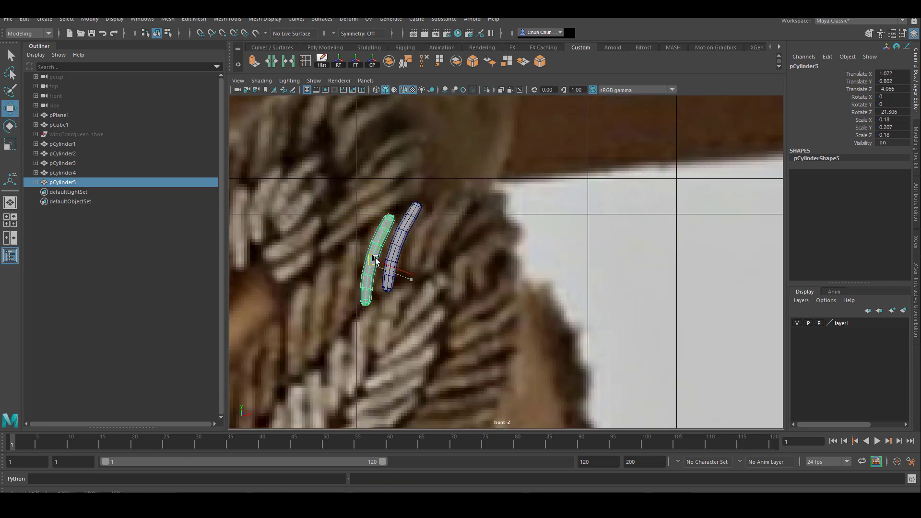
Move and rotate the vertices at the lower end of the duplicated tube to curve it along its strand.
right_click_drag(370, 273, 305, 244)
scroll(305, 244, "up", 2)
left_click_drag(276, 270, 322, 289)
left_click_drag(254, 293, 253, 293)
key("e")
left_click_drag(343, 324, 242, 310)
key("w")
key("e")
left_click_drag(321, 342, 317, 349)
key("w")
middle_click_drag(305, 266, 300, 300, "alt")
scroll(300, 300, "up", 1)
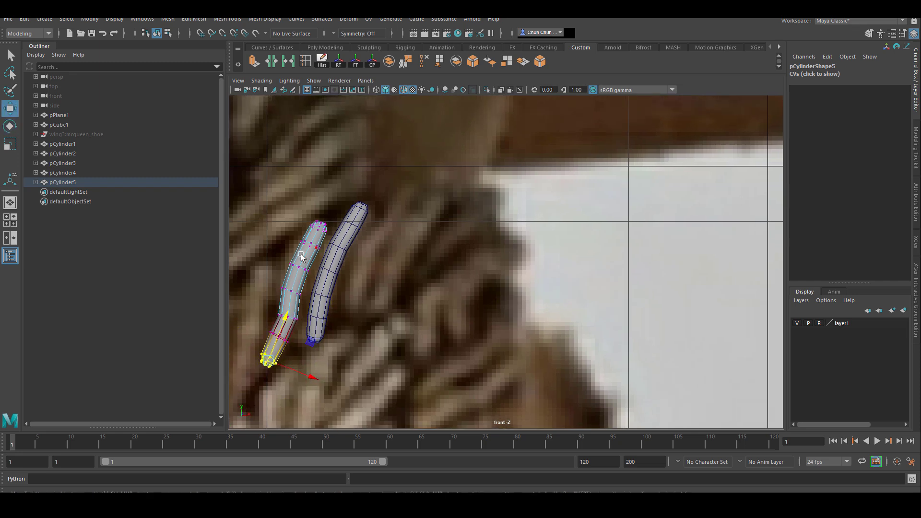
Rotate the upper vertices of the duplicated tube to match its strand, and return to object mode.
left_click_drag(287, 259, 317, 282)
left_click_drag(294, 236, 329, 254)
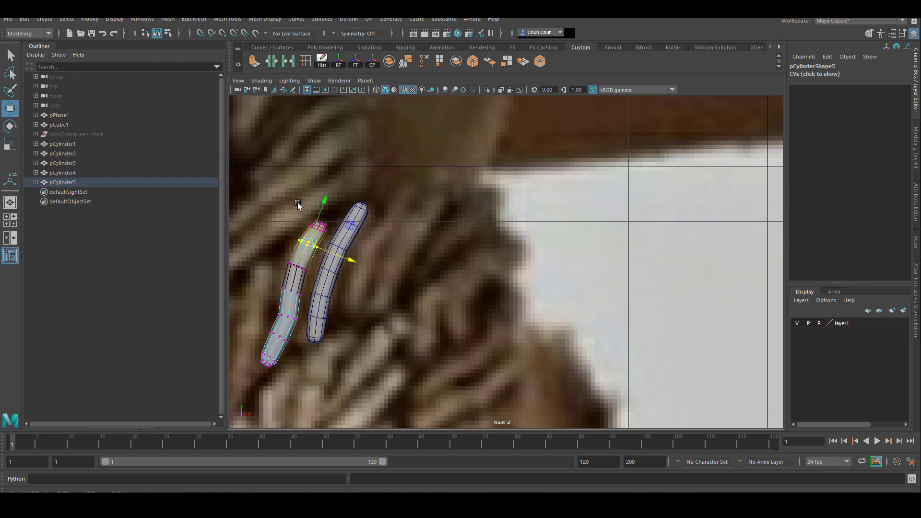
key("e")
left_click_drag(299, 203, 358, 254)
scroll(438, 281, "down", 9)
scroll(547, 292, "up", 6)
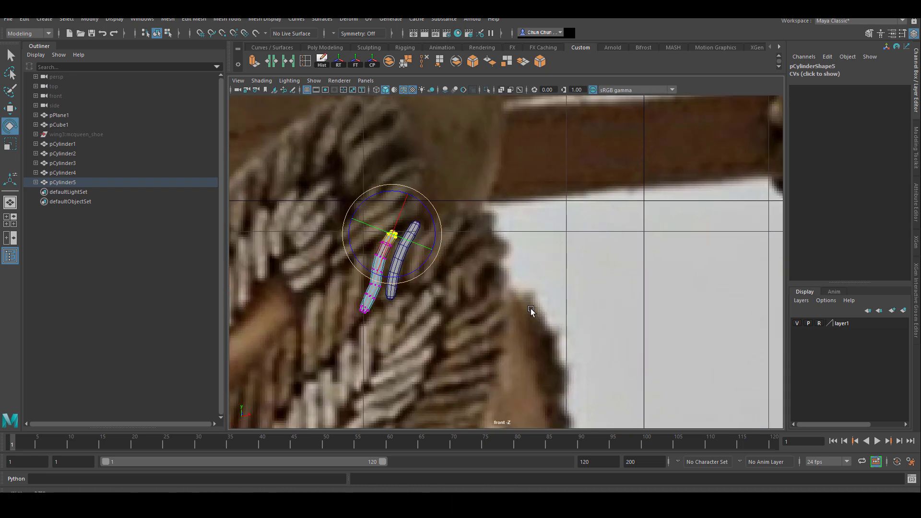
right_click_drag(384, 245, 428, 231)
scroll(537, 292, "down", 1)
scroll(492, 269, "up", 1)
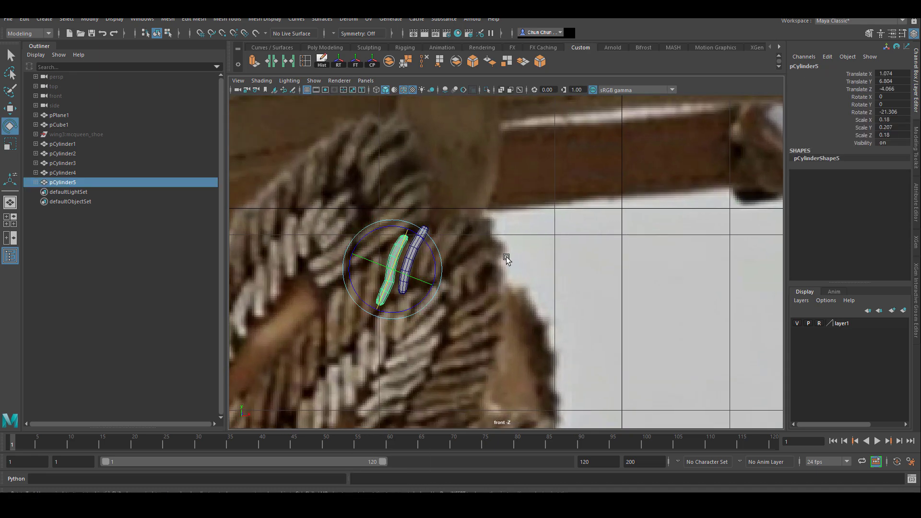
Inspect the row of tubes in the grey_tubes group beside the wing, and hide the group.
left_click(69, 175)
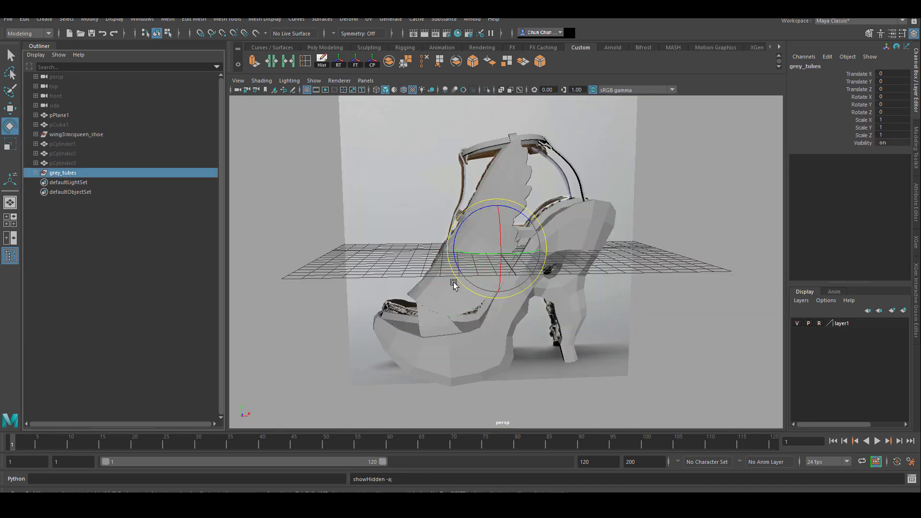
left_click_drag(453, 283, 531, 288, "alt")
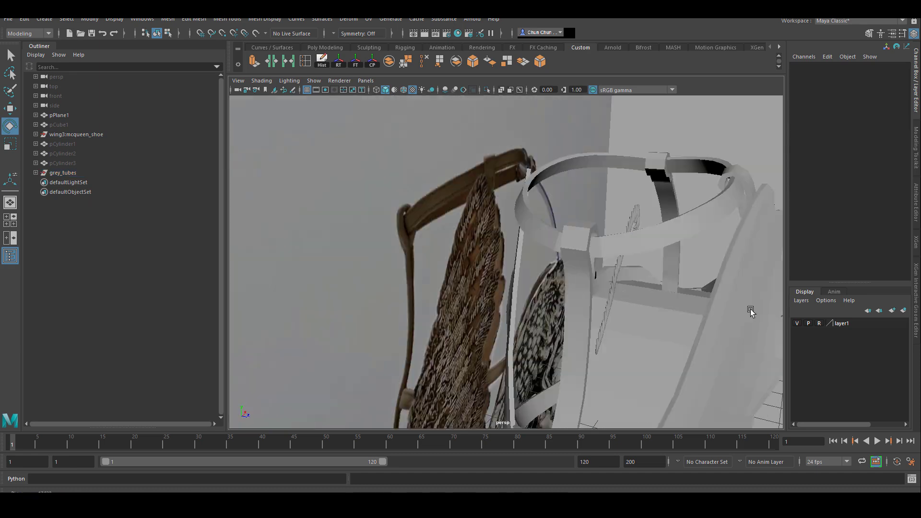
left_click_drag(750, 310, 590, 189, "alt")
left_click(577, 177)
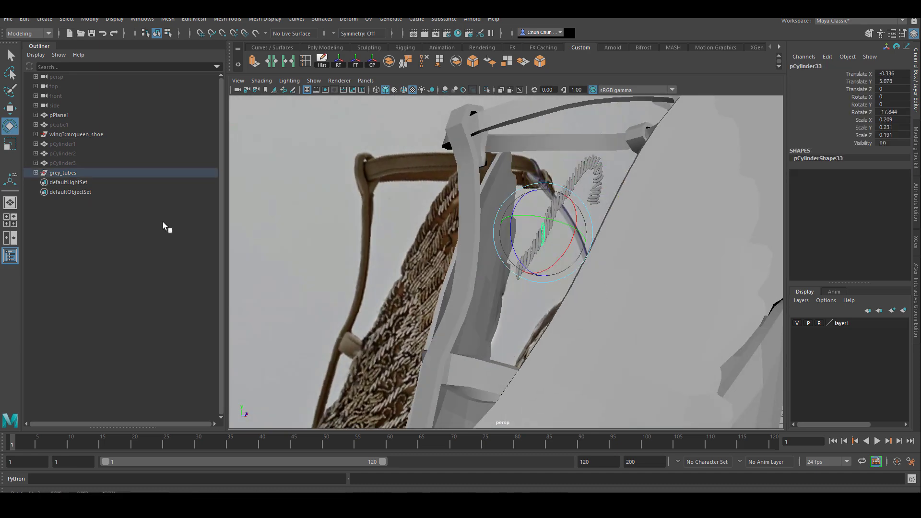
left_click(96, 173)
key("ctrl+h")
Apply a planar UV projection from the Z axis to the wing, keeping the image width/height ratio.
scroll(526, 290, "down", 5)
left_click_drag(526, 289, 479, 252, "alt")
left_click(479, 250)
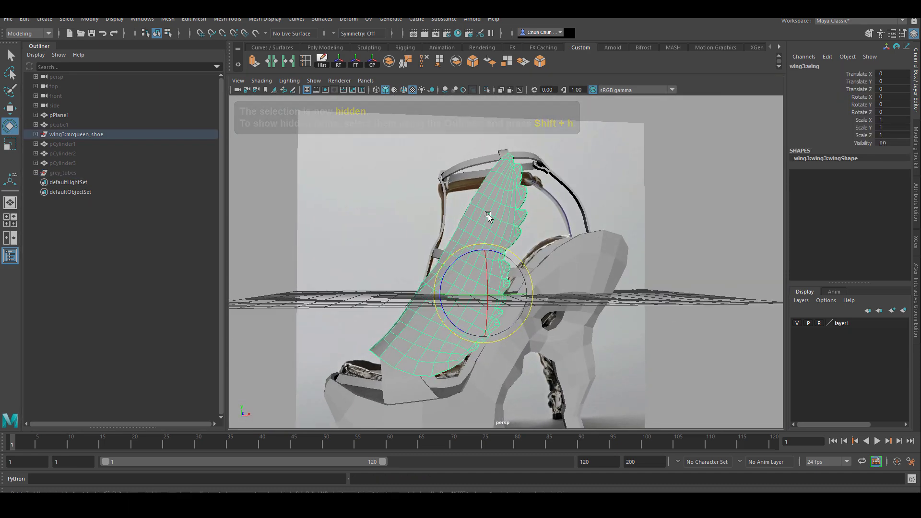
left_click(368, 19)
left_click(470, 136)
left_click(91, 212)
left_click(139, 347)
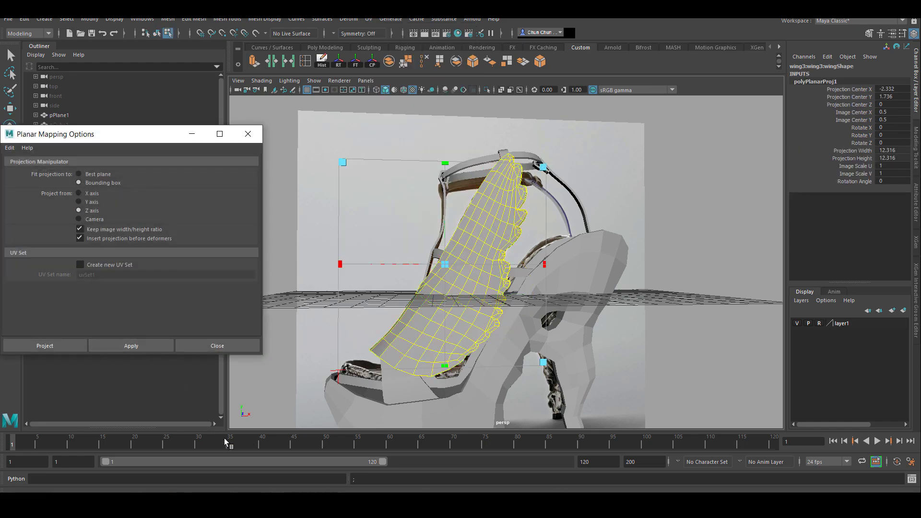
left_click(248, 134)
left_click(515, 187)
Select the wing's border edges and cut the UVs along them.
left_click_drag(432, 273, 528, 288, "alt")
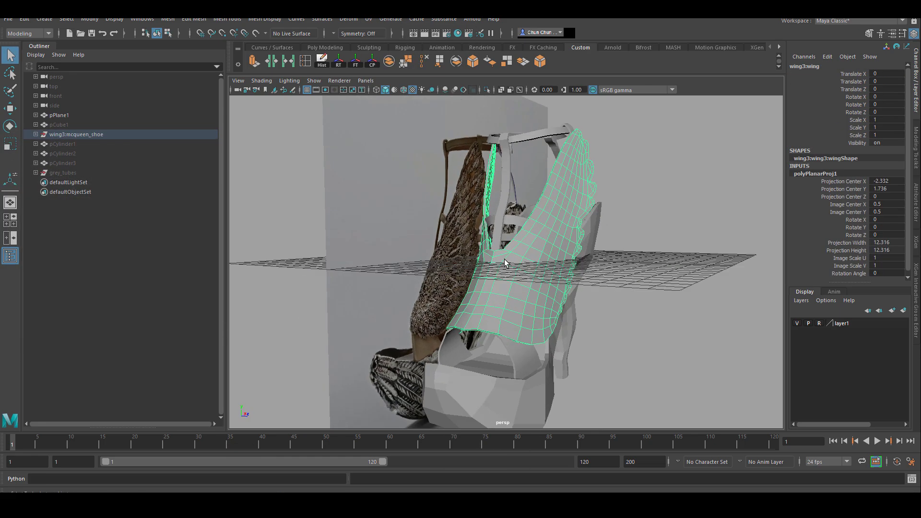
right_click_drag(529, 287, 560, 307, "alt")
middle_click_drag(560, 306, 540, 283, "alt")
right_click_drag(541, 261, 573, 207)
double_click(574, 208)
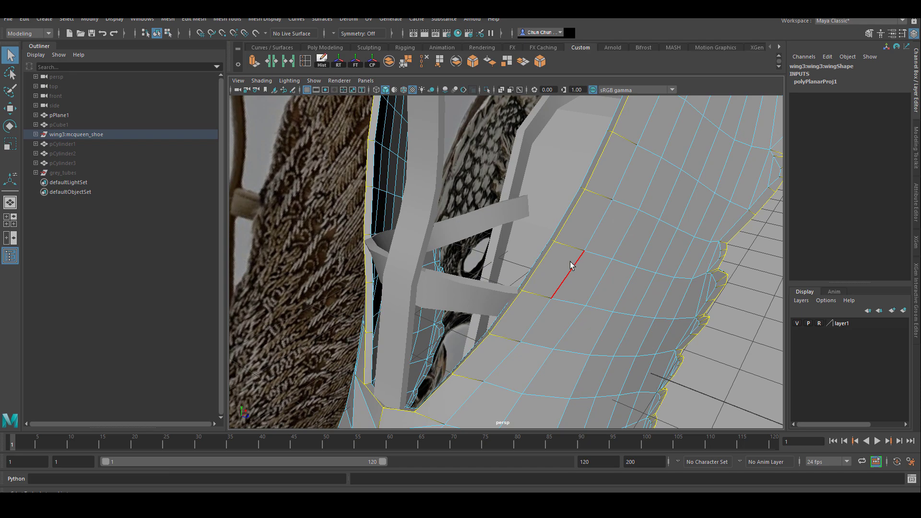
left_click_drag(567, 264, 557, 234, "alt")
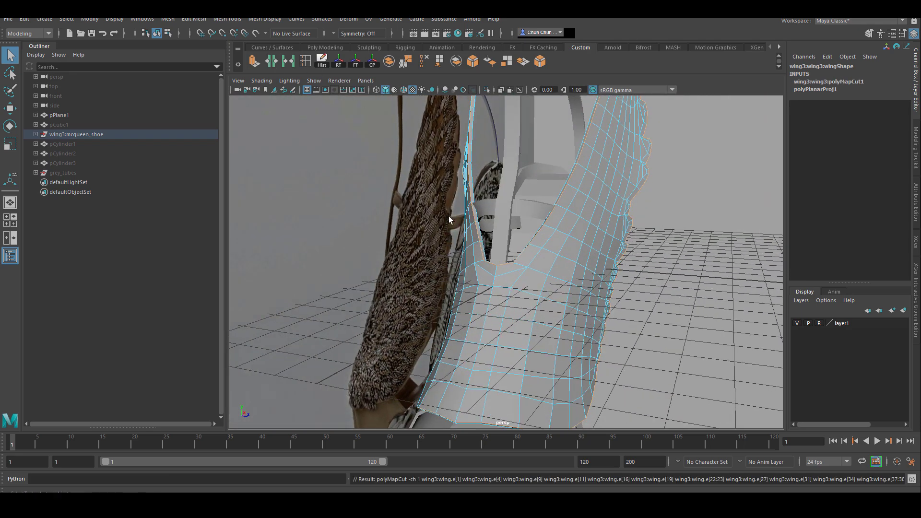
Open the UV Editor and move one wing half's UV shell up and away from the other half.
left_click(369, 19)
left_click(383, 41)
left_click_drag(504, 80, 539, 72)
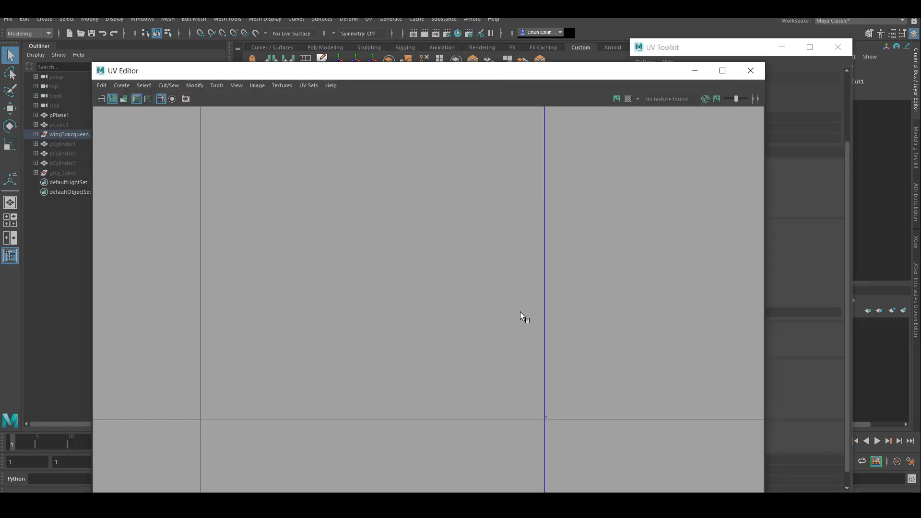
scroll(510, 302, "down", 12)
scroll(388, 262, "up", 4)
right_click_drag(507, 275, 551, 281)
double_click(513, 286)
scroll(469, 275, "down", 5)
key("w")
left_click_drag(426, 291, 263, 232)
scroll(420, 250, "up", 2)
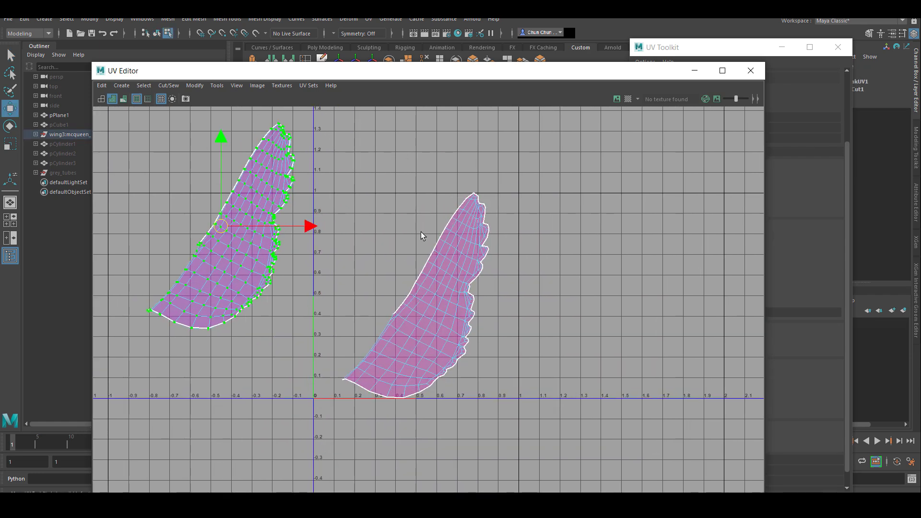
Cut the wing's UVs along its front centre seam and select the other half's UV shell for moving and rotating.
left_click_drag(451, 76, 460, 340)
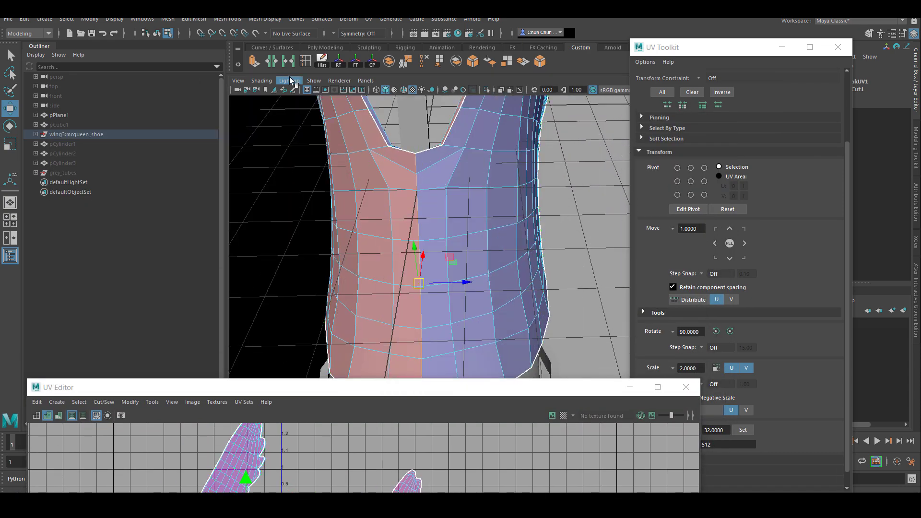
left_click_drag(473, 390, 463, 124)
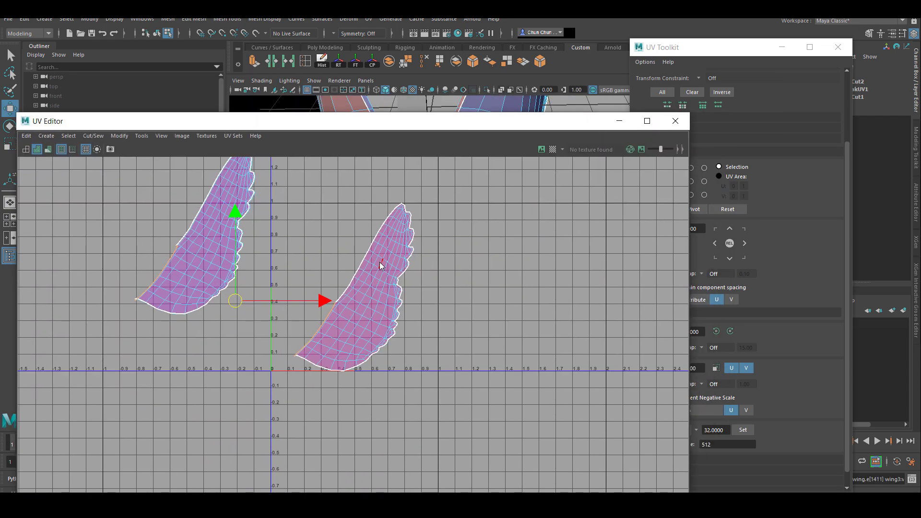
left_click(384, 264)
right_click_drag(380, 266, 327, 246, "ctrl")
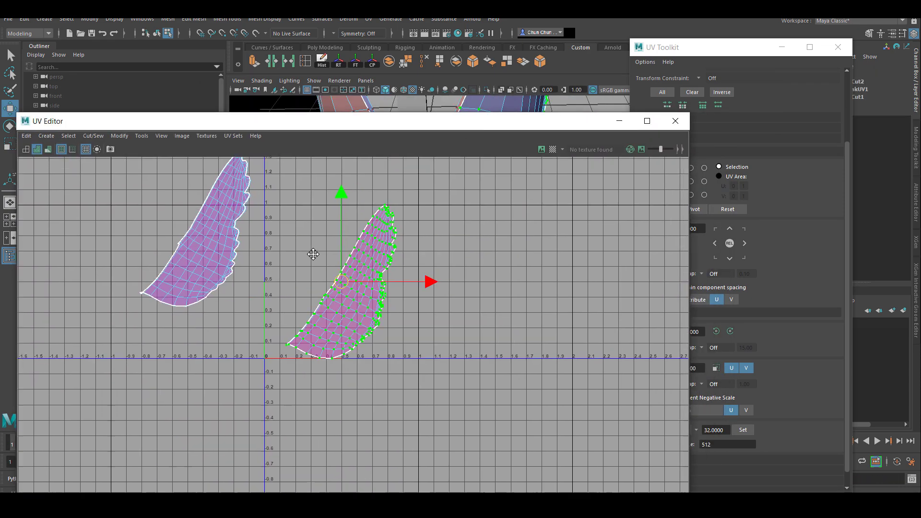
middle_click_drag(313, 254, 404, 254)
key("e")
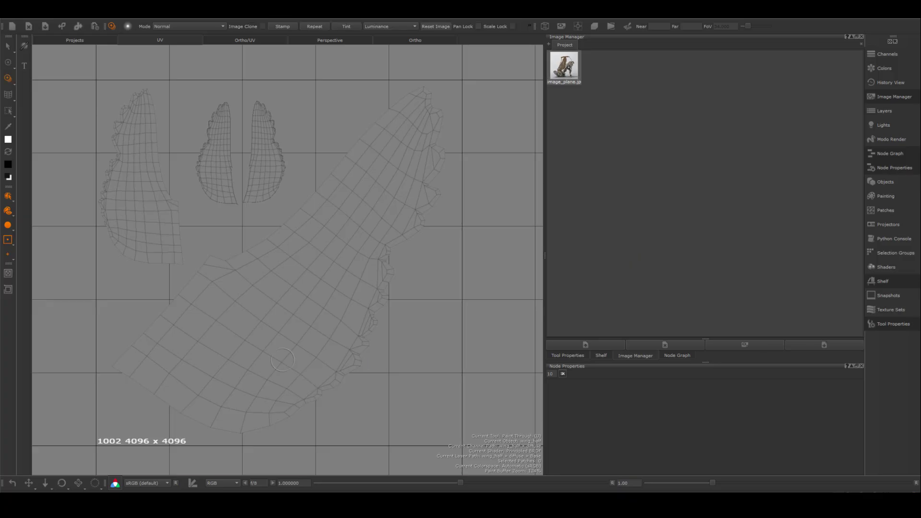
In Mari, fit the reference photo's wing over the large wing UV shell as the paint-through image.
left_click_drag(283, 360, 440, 240, "ctrl")
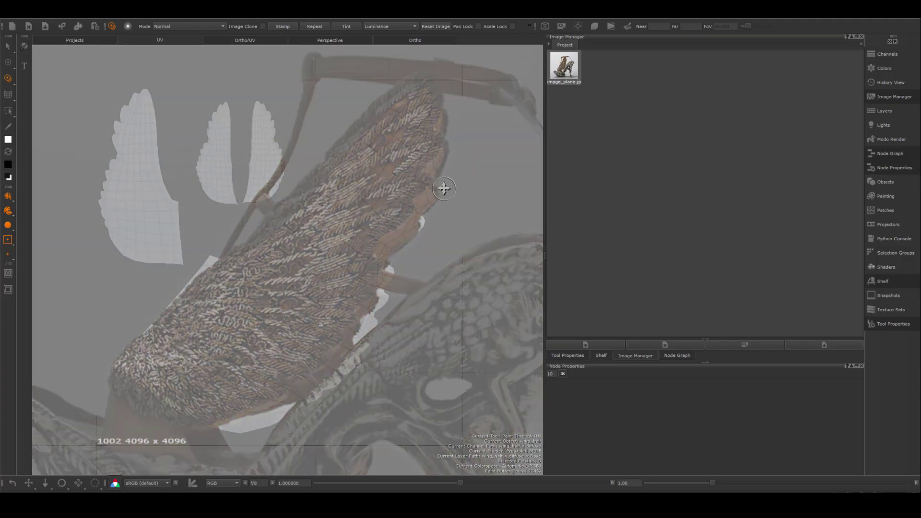
left_click_drag(444, 189, 494, 162, "shift")
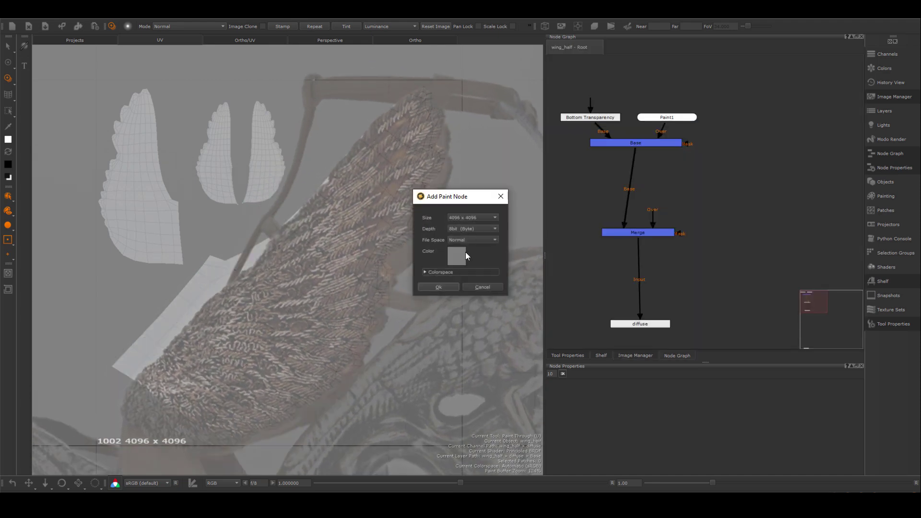
Add a 4096 x 4096, 8bit (Byte) Paint node with a chosen base colour and place it beside the Merge node.
left_click(467, 254)
left_click(290, 279)
left_click(434, 287)
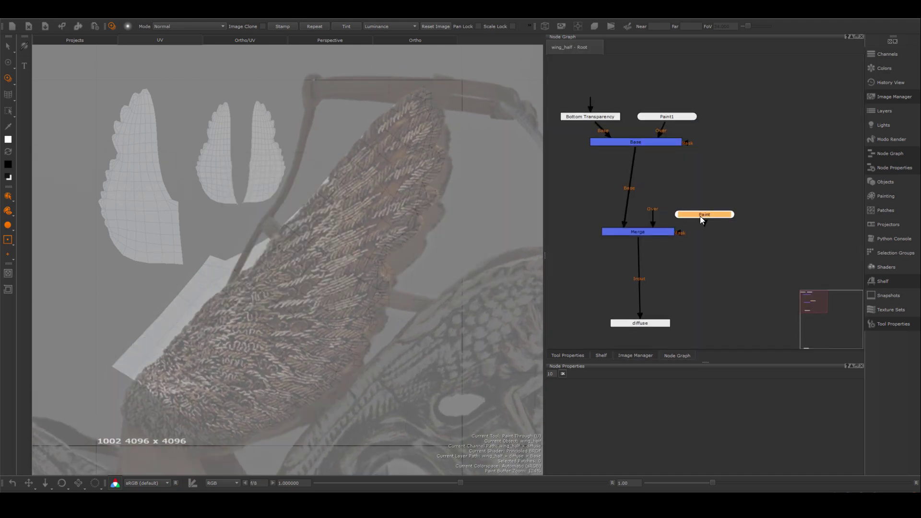
left_click_drag(689, 213, 688, 192)
Choose a hard round brush from the basic brushes and bring the reference image back up for painting.
left_click(601, 355)
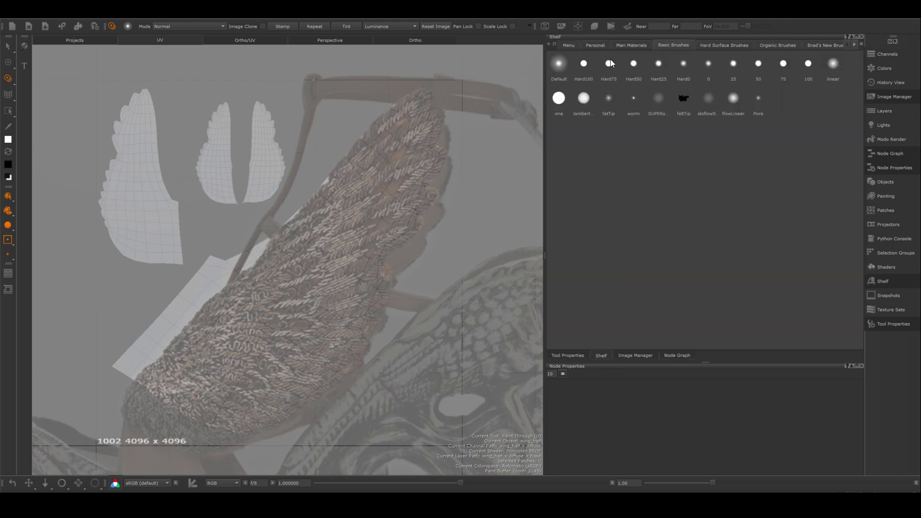
left_click(609, 63)
left_click(686, 356)
left_click(635, 356)
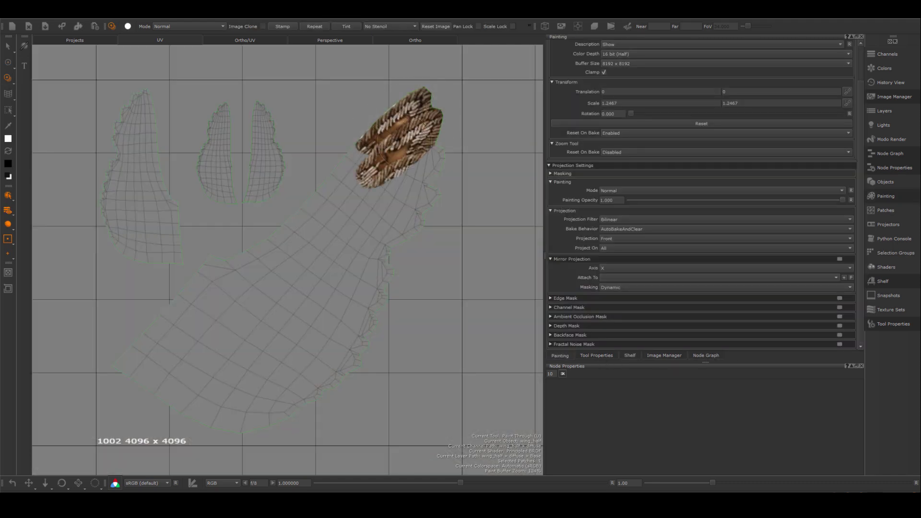
Paint the reference photo through onto the wing tip's first two feathers, undoing the misplaced first stroke.
mouse_move(383, 159)
left_mouse_down()
mouse_move(414, 191)
mouse_move(365, 244)
mouse_move(388, 227)
left_mouse_up()
key("ctrl+z")
mouse_move(421, 97)
left_mouse_down()
mouse_move(365, 148)
mouse_move(422, 135)
mouse_move(321, 194)
mouse_move(429, 154)
left_mouse_up()
mouse_move(395, 184)
left_mouse_down()
mouse_move(336, 199)
mouse_move(351, 199)
left_mouse_up()
Paint the photo onto the third feather from the wing tip and warp it to fit the shell's edge.
left_click(635, 356)
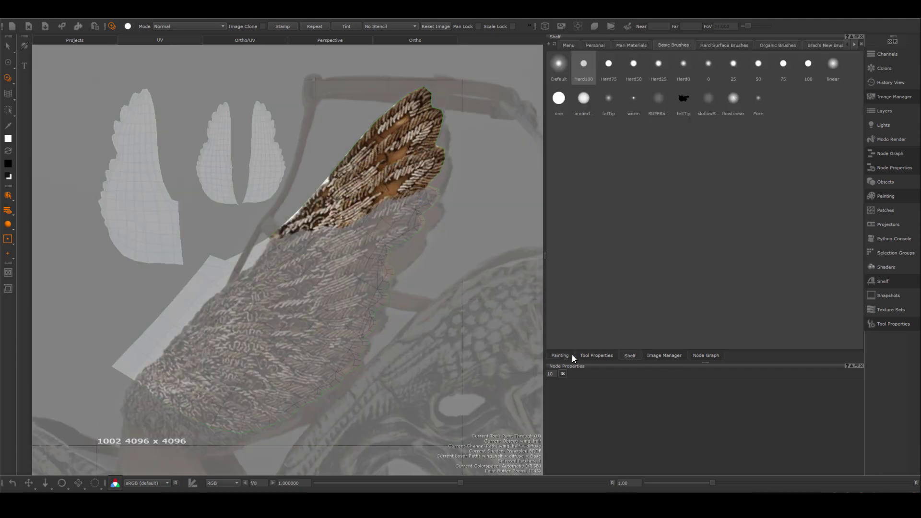
left_click(591, 355)
left_click_drag(415, 207, 422, 211)
key("w")
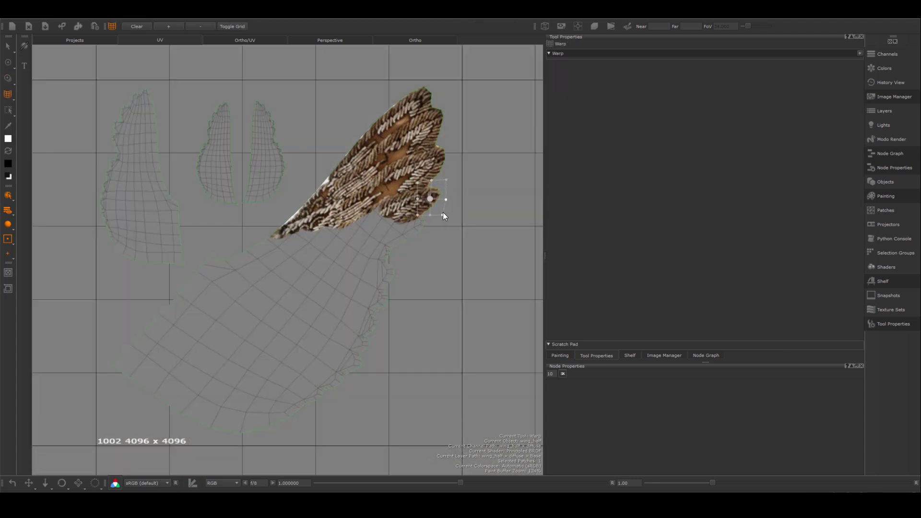
key("u")
Paint the photo across the wing's middle and onto the fourth feather, warping the painted feather tips into the outline.
mouse_move(386, 211)
left_mouse_down()
mouse_move(336, 225)
mouse_move(259, 268)
mouse_move(235, 268)
left_mouse_up()
key("w")
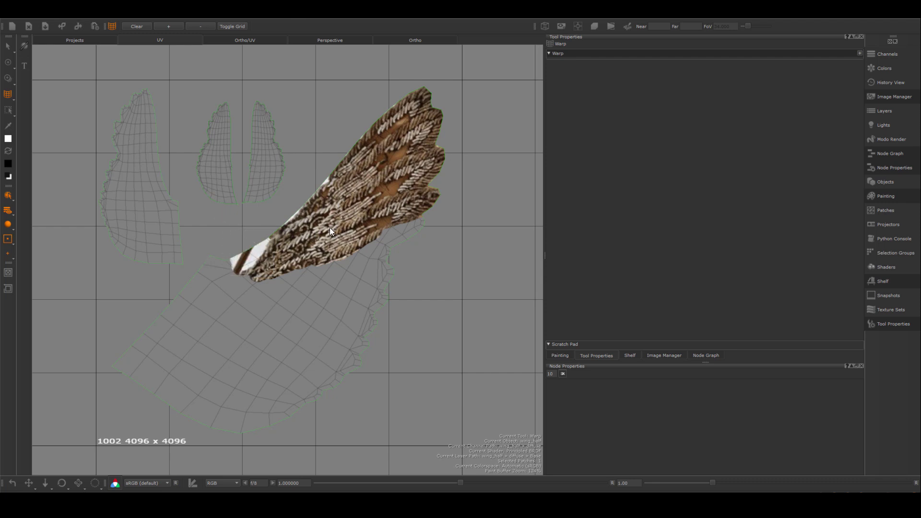
key("u")
left_click_drag(405, 235, 390, 246)
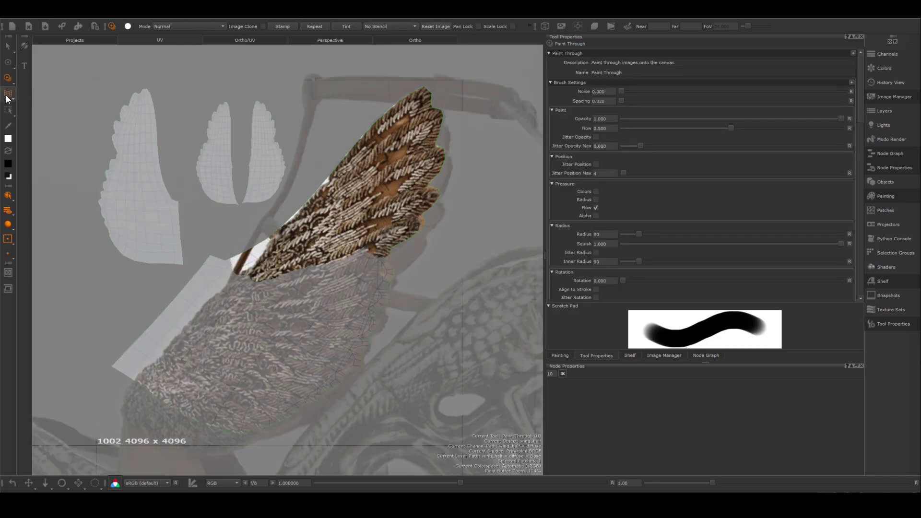
key("w")
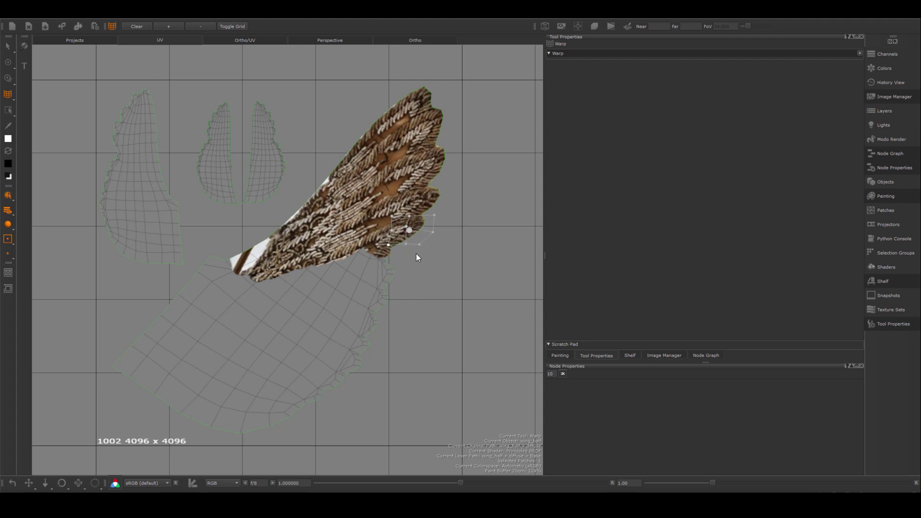
key("u")
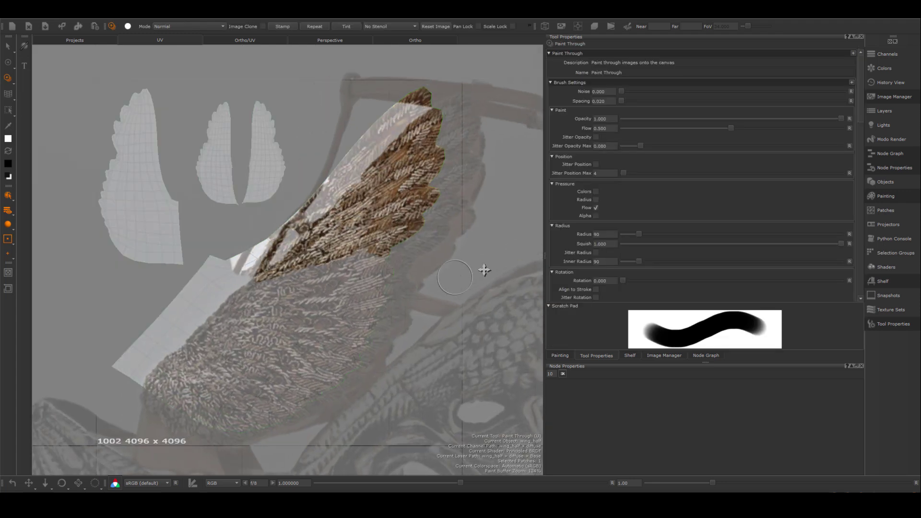
Realign the photo with the fifth and sixth feathers and paint them along with the wing's lower interior.
left_click_drag(379, 254, 357, 262)
left_click_drag(432, 273, 436, 282, "shift")
left_click_drag(384, 267, 377, 301)
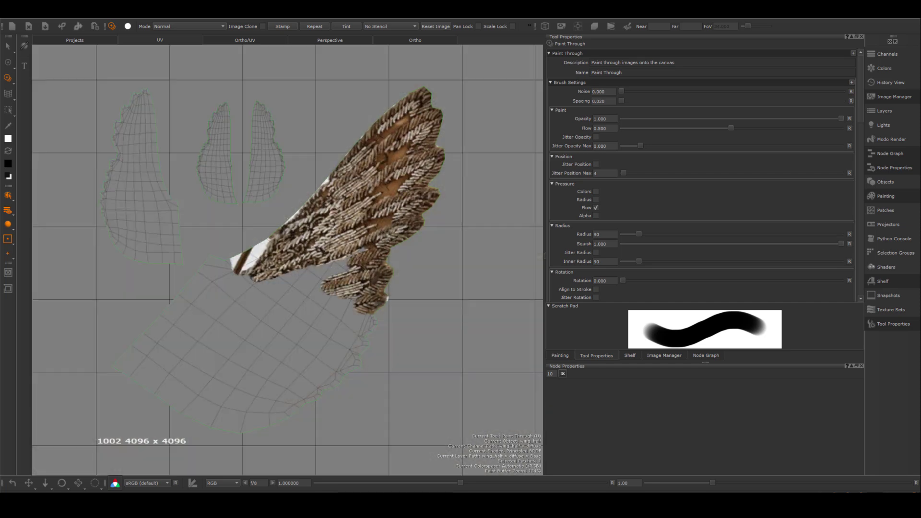
left_click_drag(317, 289, 323, 278)
left_click_drag(354, 314, 288, 302)
left_click_drag(221, 294, 307, 278)
mouse_move(211, 297)
left_mouse_down()
mouse_move(199, 290)
mouse_move(160, 331)
mouse_move(144, 384)
mouse_move(226, 417)
mouse_move(296, 347)
mouse_move(225, 384)
mouse_move(331, 351)
mouse_move(303, 356)
left_mouse_up()
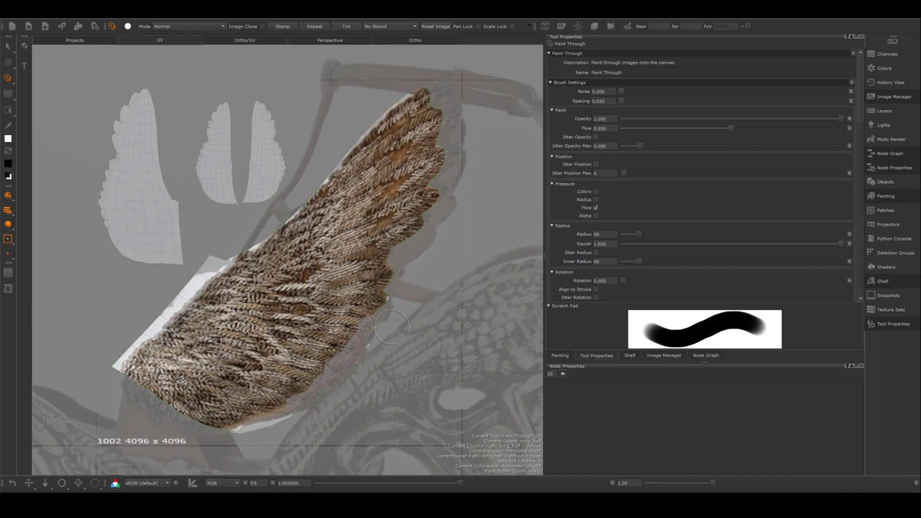
Paint the remaining feather tips along the wing's lower outer edge, shifting the photo to match the UV outline.
mouse_move(382, 304)
left_mouse_down()
mouse_move(372, 324)
mouse_move(396, 335)
mouse_move(352, 349)
left_mouse_up()
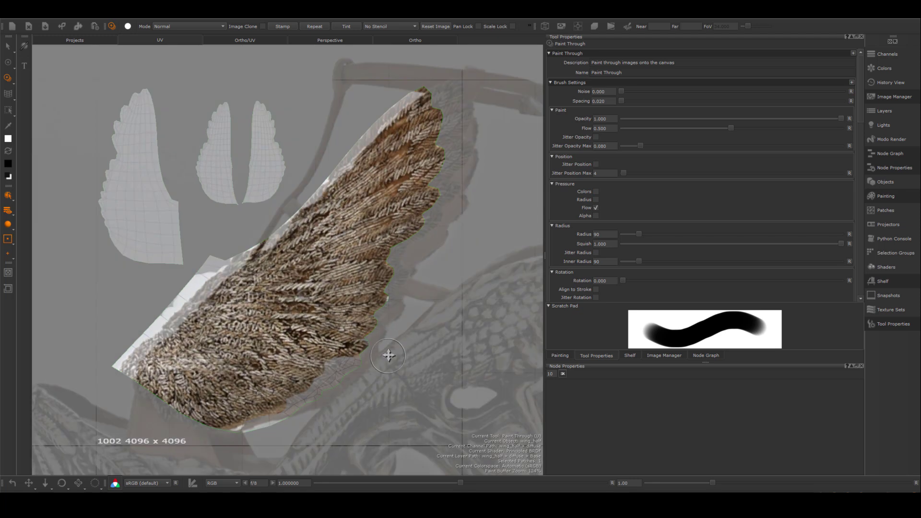
left_click_drag(356, 360, 330, 365)
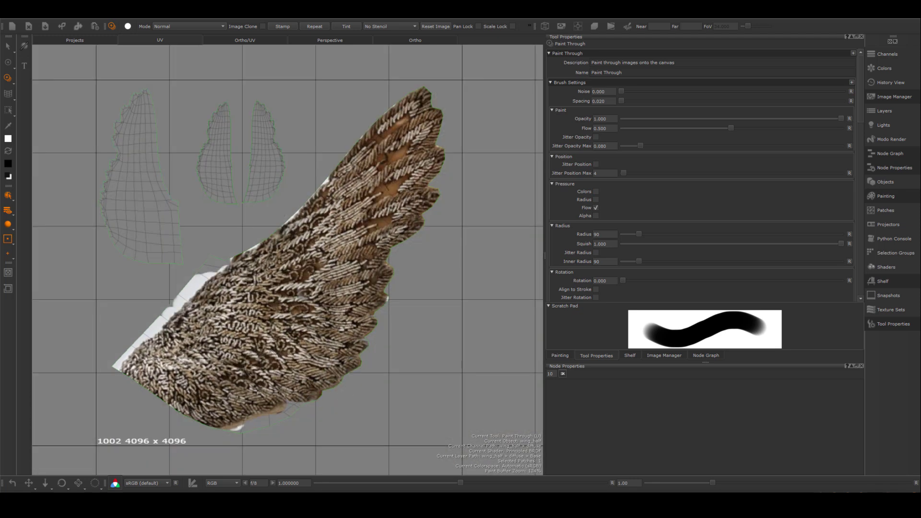
left_click_drag(273, 426, 406, 263)
Switch to Maya and unhide the grey_tubes group beside the textured wing.
key("F9")
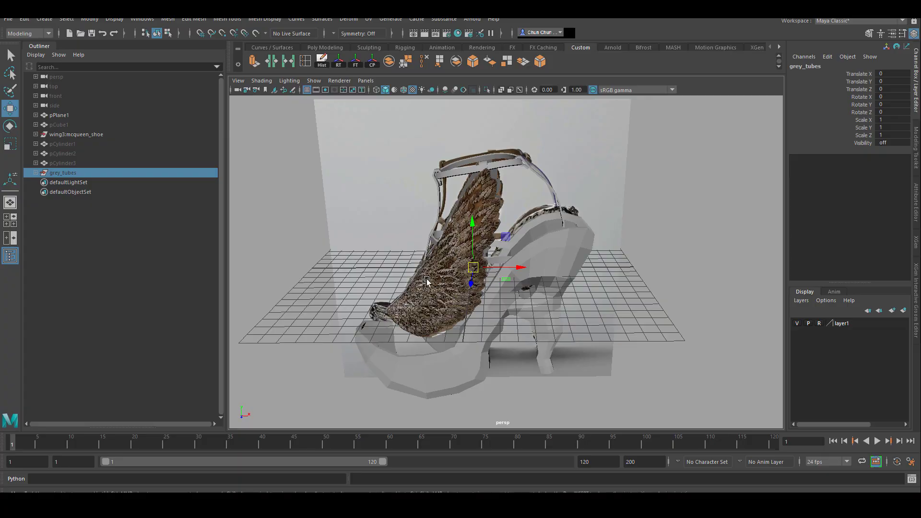
left_click_drag(351, 274, 440, 319, "alt")
scroll(440, 318, "up", 3)
key("shift+h")
scroll(504, 229, "down", 2)
left_click_drag(504, 229, 538, 283, "alt")
scroll(537, 283, "up", 3)
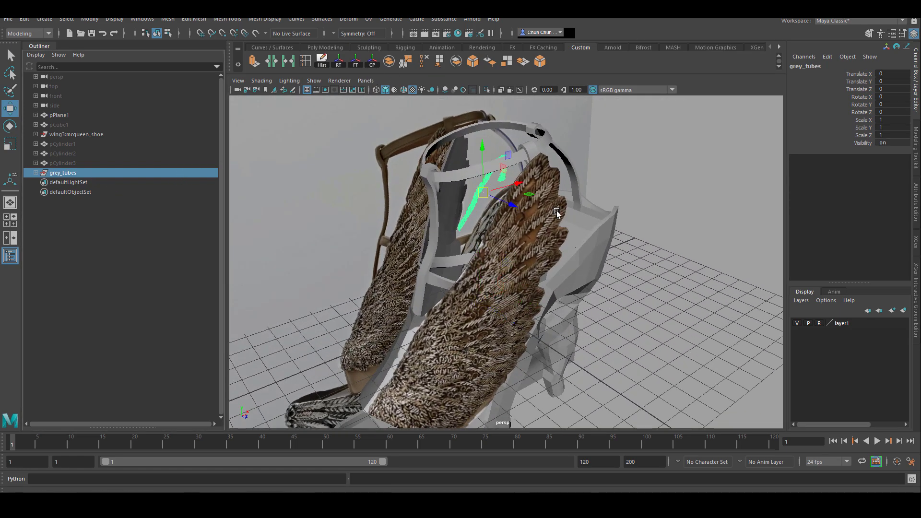
scroll(594, 217, "up", 2)
left_click_drag(595, 216, 564, 228, "alt")
Duplicate grey_tubes and place the copy on the near wing at Translate X 0.108, Z 2.974 and Rotate Y -25.151.
key("ctrl+d")
left_click_drag(563, 228, 647, 244, "alt")
left_click_drag(648, 244, 514, 246, "alt")
key("e")
scroll(534, 259, "up", 3)
key("w")
scroll(514, 246, "up", 2)
key("e")
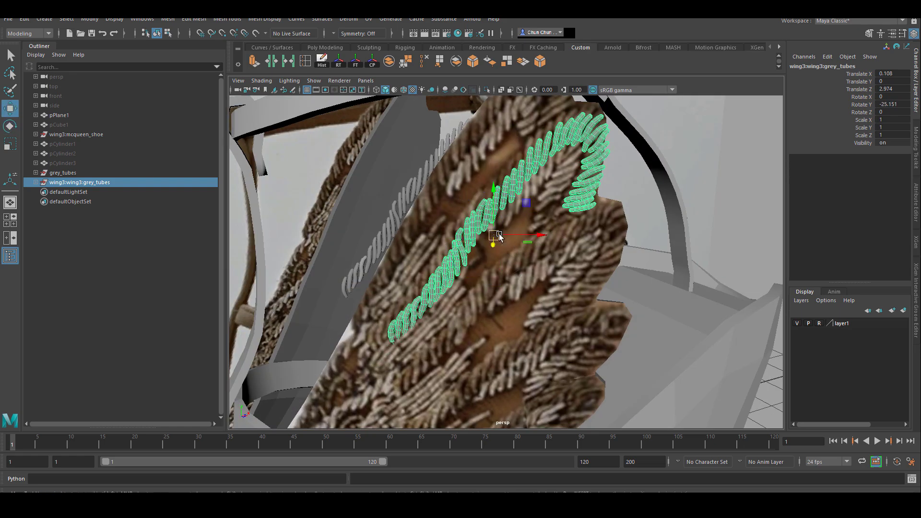
Refine the braid copy to Translate 0.15, 0.113, 2.879 and Rotate -3.15, -23.339, 0.02 so it follows the wing surface.
left_click_drag(495, 191, 617, 245, "alt")
left_click_drag(617, 245, 607, 225)
left_click_drag(607, 226, 614, 212)
left_click_drag(614, 211, 526, 190)
key("w")
key("e")
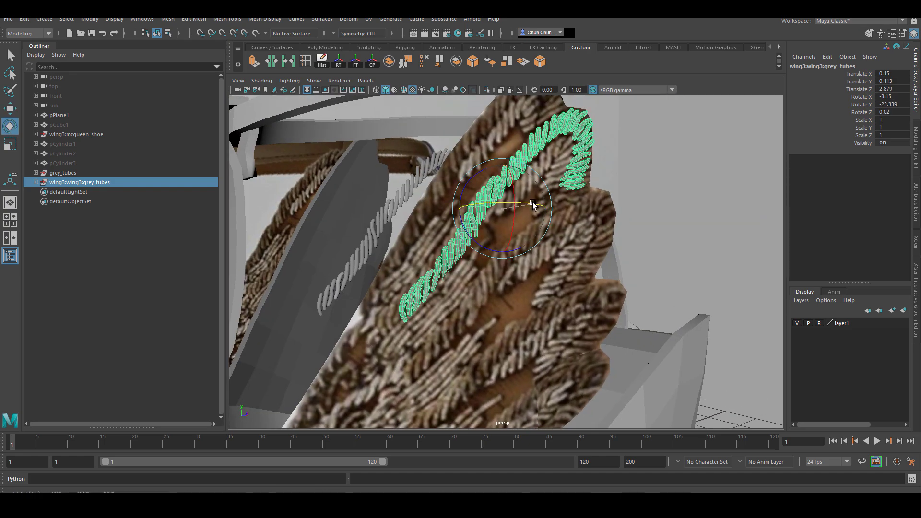
Adjust single tubes in the lower half of the copied braid to line up with the feather photo.
left_click_drag(390, 255, 571, 180, "alt")
left_click(491, 259)
scroll(506, 240, "up", 3)
left_click(442, 247)
scroll(446, 260, "down", 5)
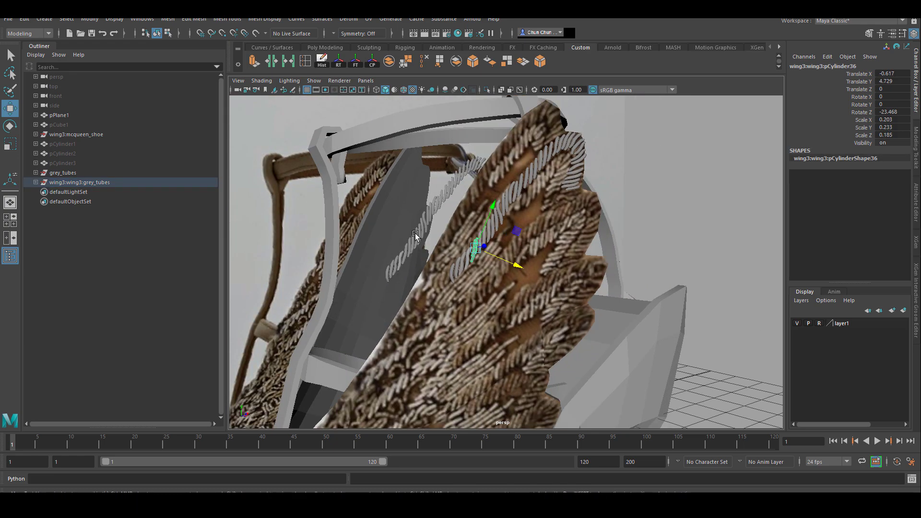
scroll(534, 237, "up", 3)
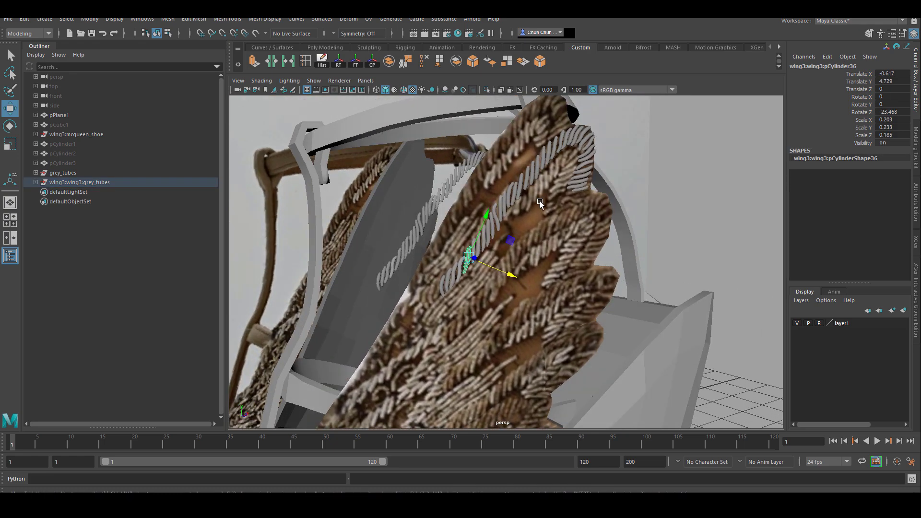
Reselect the whole braid copy and fine-tune it to Translate 0.166, 0.139, 2.891 and Rotate -3.186, -23.34, -1.553.
key("Up")
key("e")
left_click_drag(561, 200, 503, 259, "alt")
scroll(488, 164, "up", 3)
key("w")
left_click_drag(504, 258, 595, 268, "alt")
left_click_drag(596, 267, 467, 261, "alt")
right_click_drag(467, 261, 411, 247, "alt")
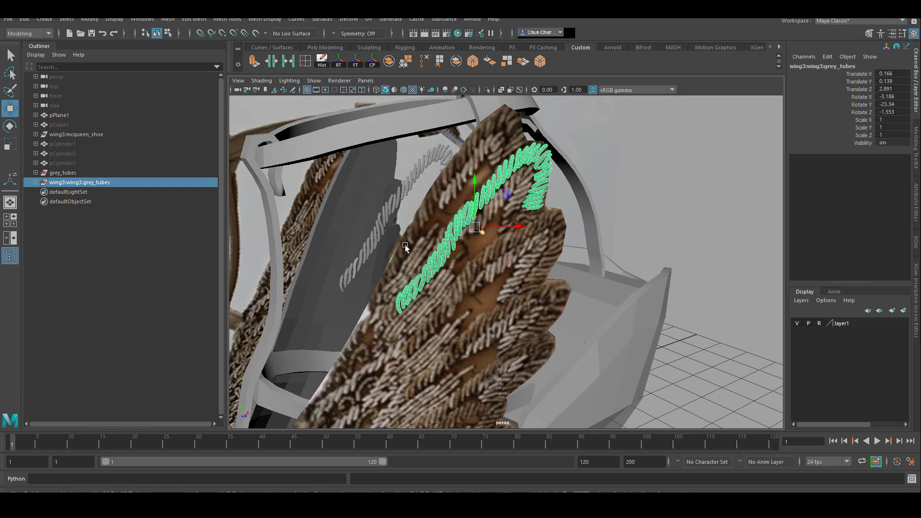
Select the tube at the copied braid's lower end and rotate it to follow the threads in the photo.
middle_click_drag(411, 246, 513, 211, "alt")
right_click_drag(512, 211, 448, 288, "alt")
middle_click_drag(448, 288, 483, 248, "alt")
right_click_drag(483, 247, 494, 274, "alt")
left_click(462, 229)
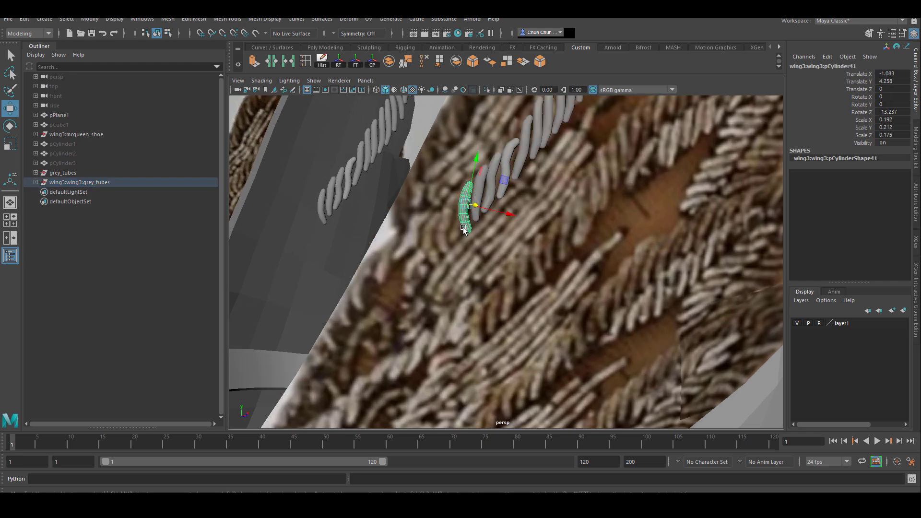
left_click_drag(450, 217, 450, 217)
key("e")
right_click_drag(451, 217, 443, 164, "alt")
middle_click_drag(442, 164, 530, 235, "alt")
left_click_drag(534, 227, 539, 234)
middle_click_drag(520, 240, 515, 226, "alt")
mouse_move(502, 247)
left_mouse_down("alt")
mouse_move(602, 251)
mouse_move(485, 247)
left_mouse_up("alt")
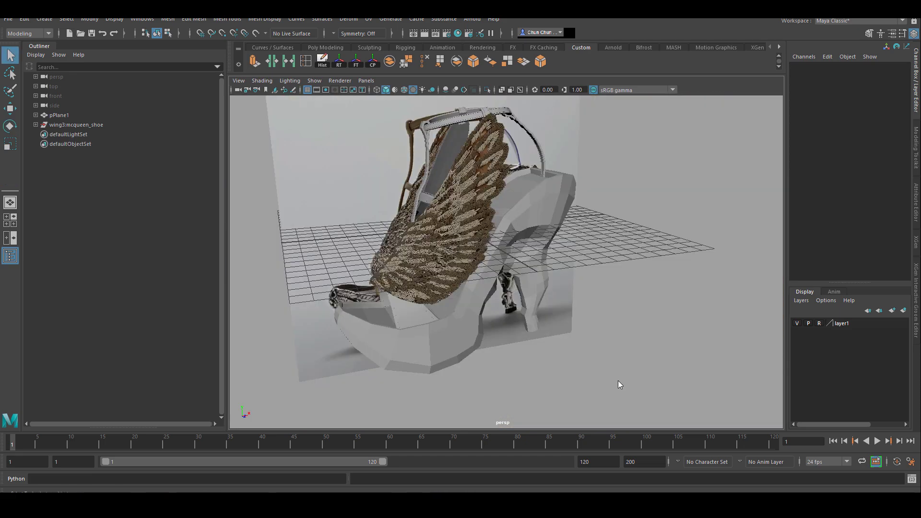
Expand the mcqueen_shoe group and examine the white_tubes and brown_tubes groups covering the wing.
mouse_move(436, 345)
left_mouse_down("alt")
mouse_move(480, 350)
mouse_move(436, 346)
left_mouse_up("alt")
right_click_drag(436, 345, 566, 336, "alt")
middle_click_drag(565, 336, 544, 357, "alt")
left_click(36, 125)
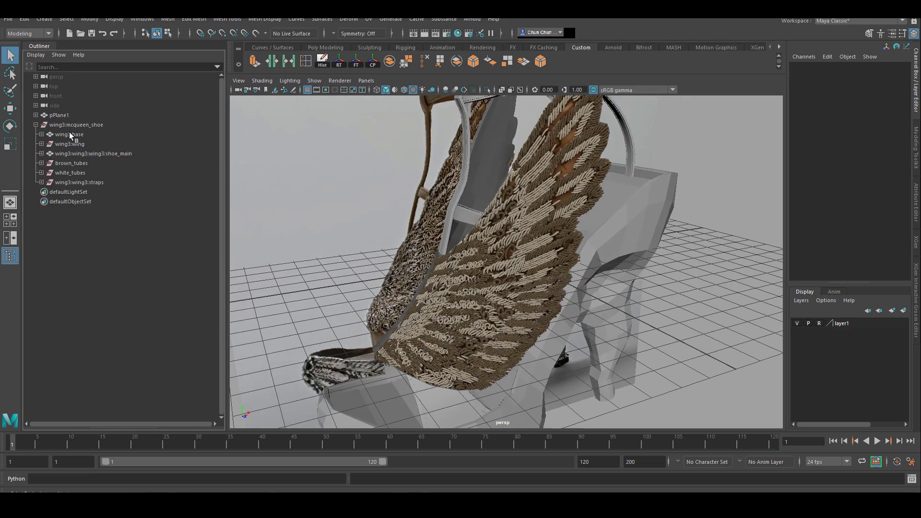
left_click(70, 173)
left_click_drag(662, 293, 562, 323, "alt")
left_click(700, 309)
left_click(71, 163)
left_click_drag(694, 290, 542, 268, "alt")
left_click(645, 230)
Examine the ankle straps and their stitching around the top of the wings.
scroll(646, 230, "up", 3)
left_click(518, 212)
middle_click_drag(518, 212, 739, 157, "alt")
left_click(739, 156)
left_click_drag(739, 157, 672, 178, "alt")
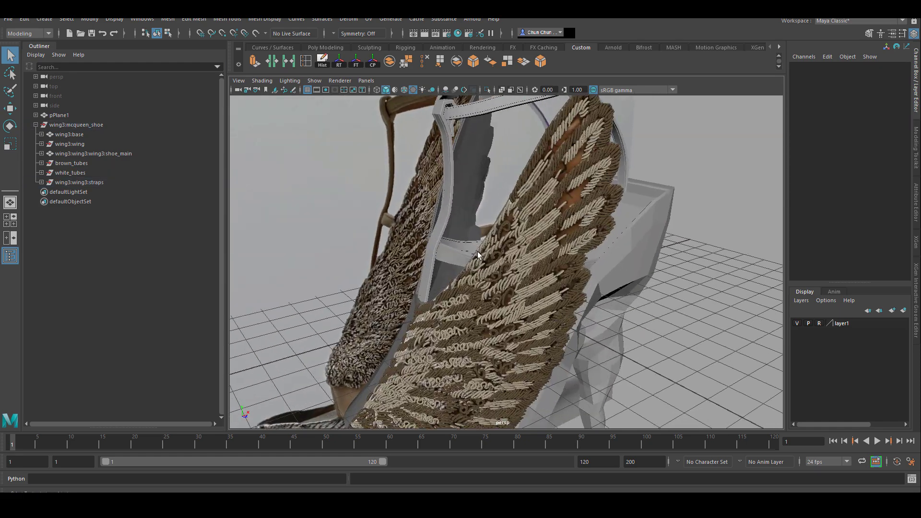
middle_click_drag(336, 115, 407, 229, "alt")
scroll(350, 214, "down", 3)
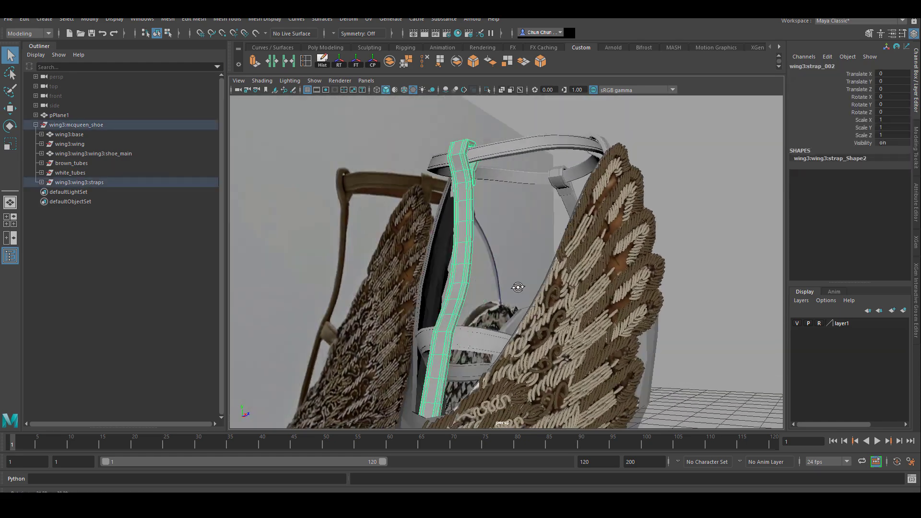